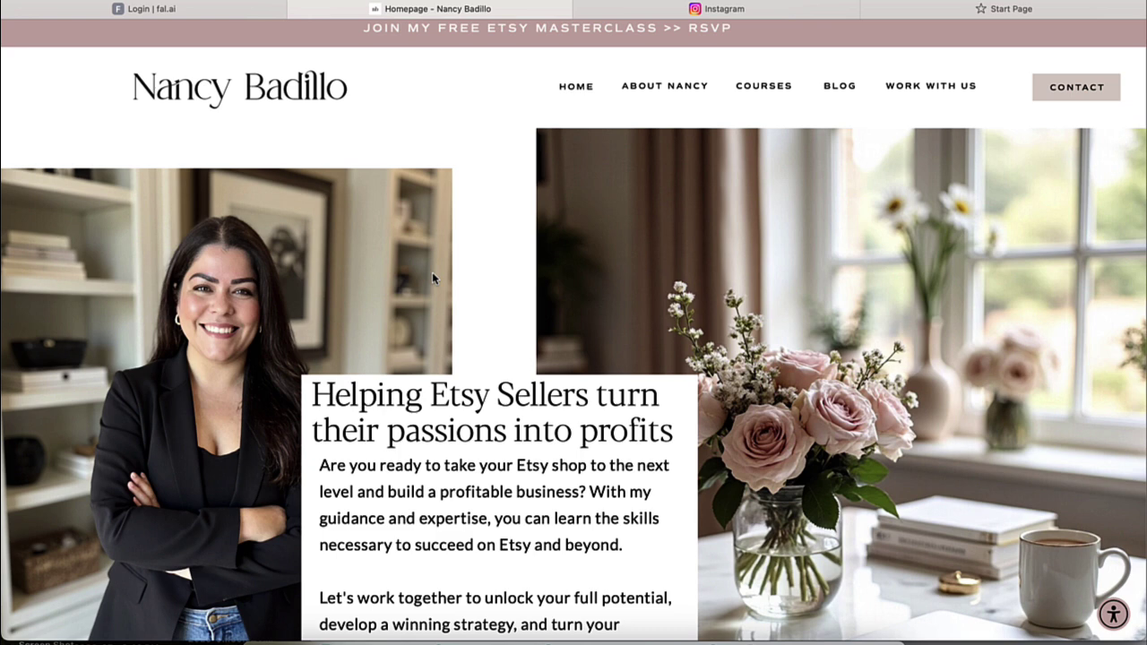
Scroll up and down through the current web page to review its content
scroll(376, 343, down, 2)
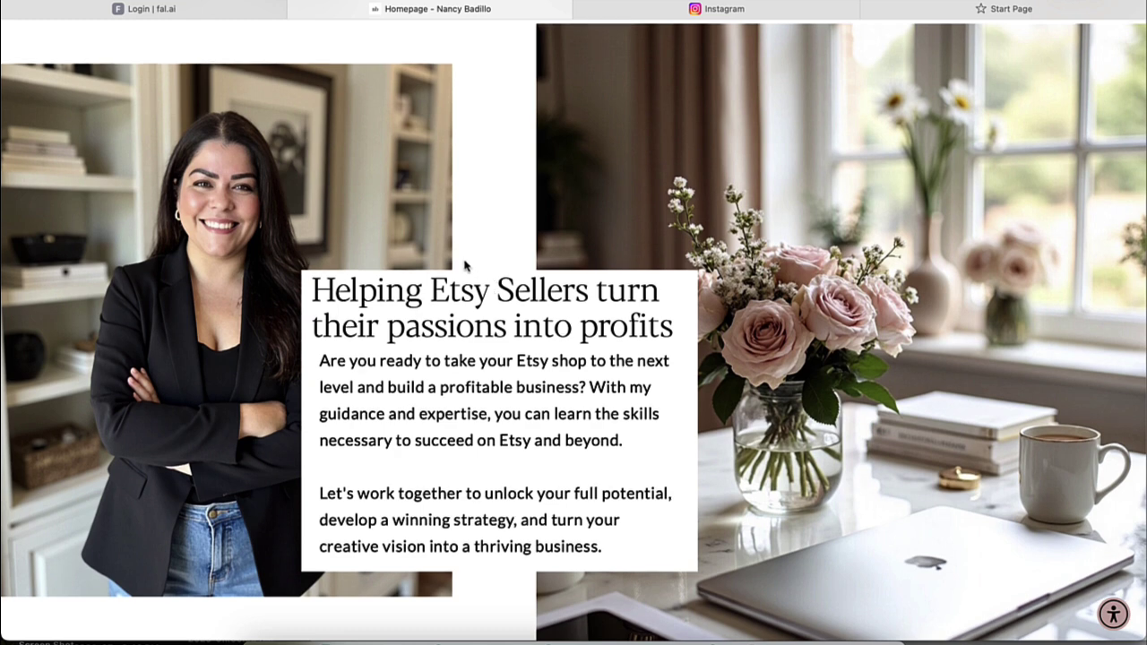
scroll(492, 287, down, 1)
scroll(464, 265, up, 1)
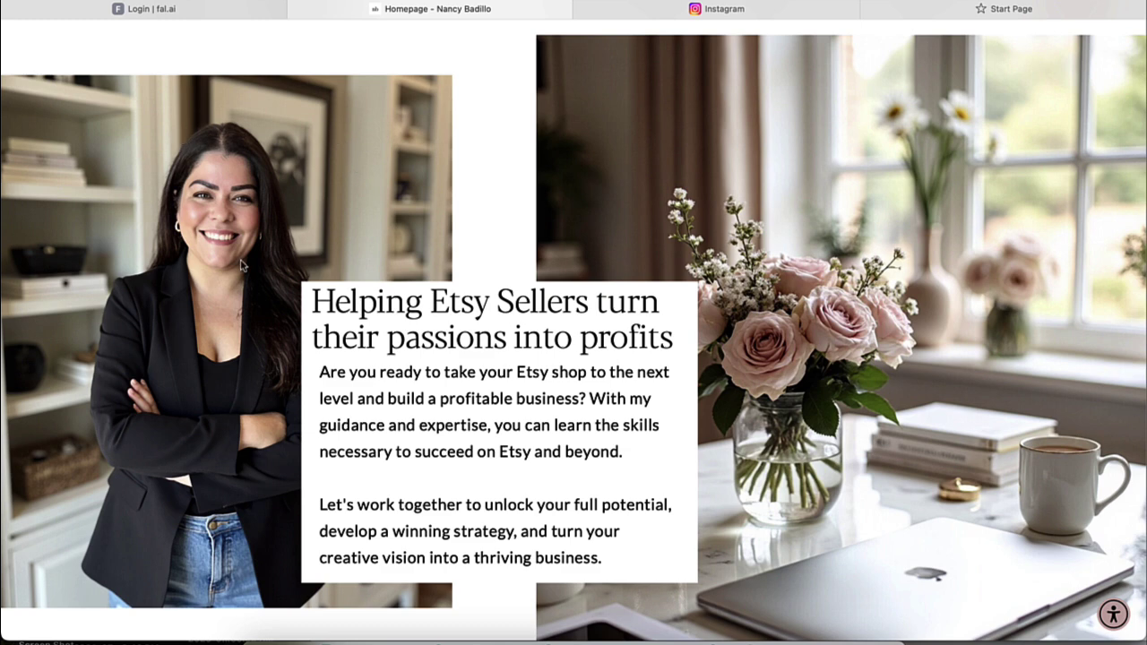
scroll(258, 324, down, 1)
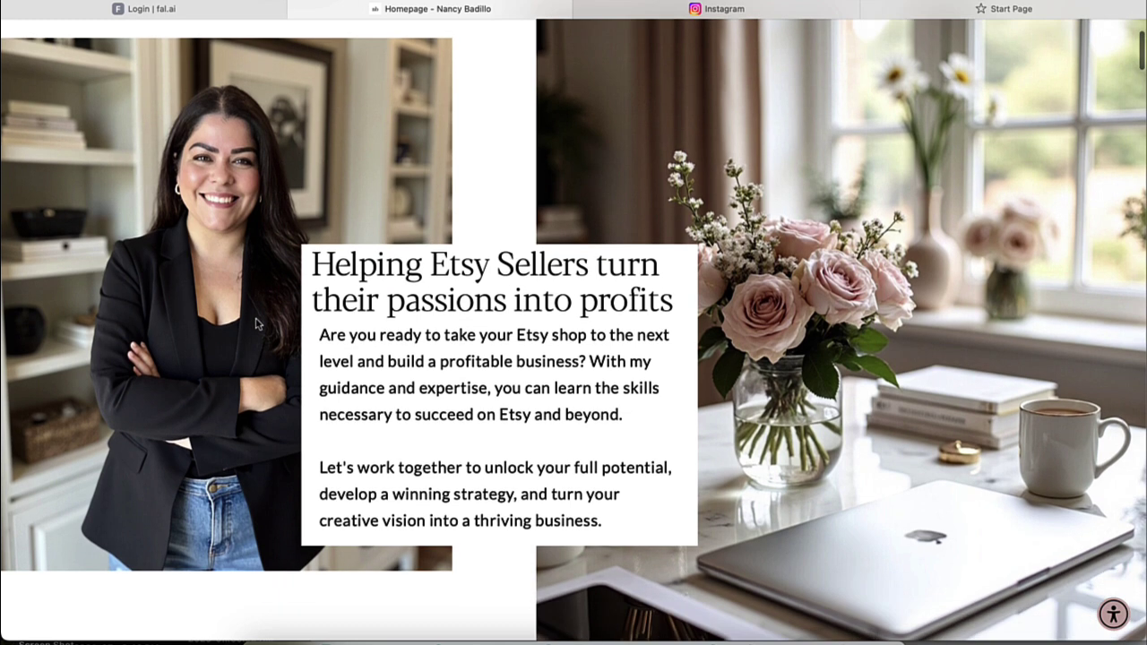
scroll(789, 143, up, 1)
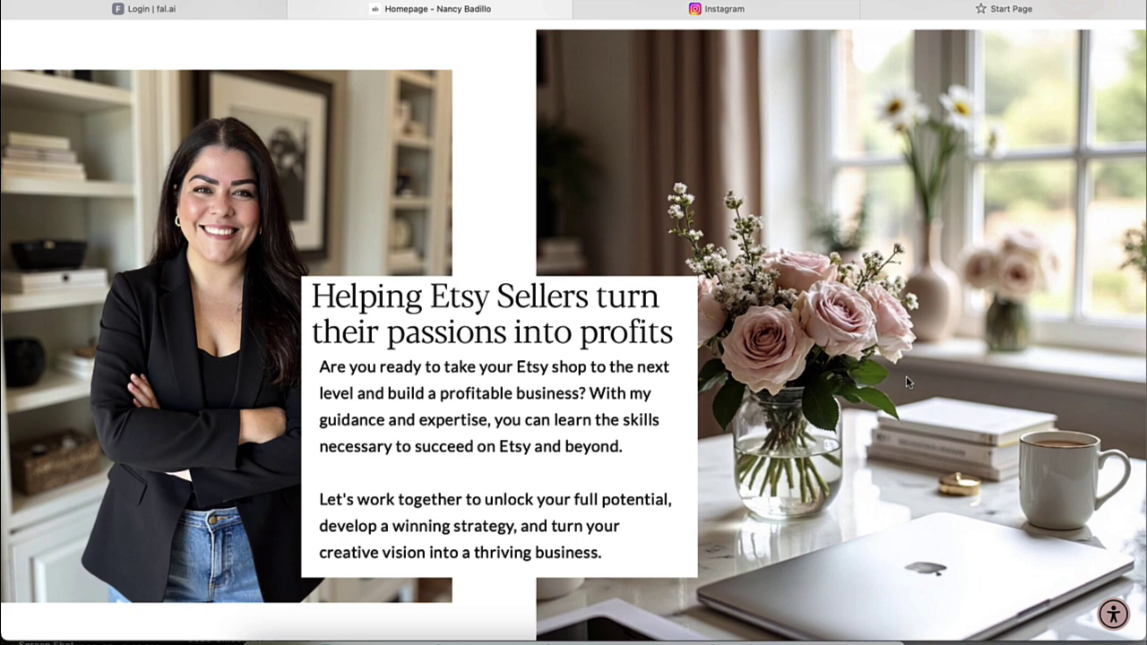
scroll(920, 448, down, 10)
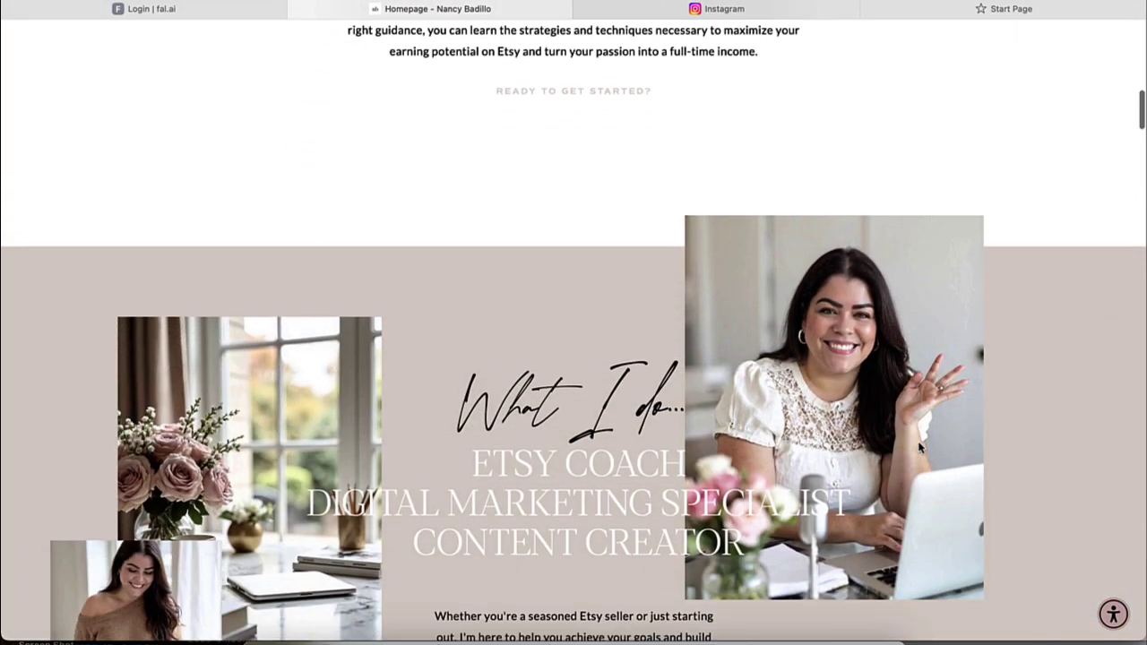
scroll(920, 448, down, 2)
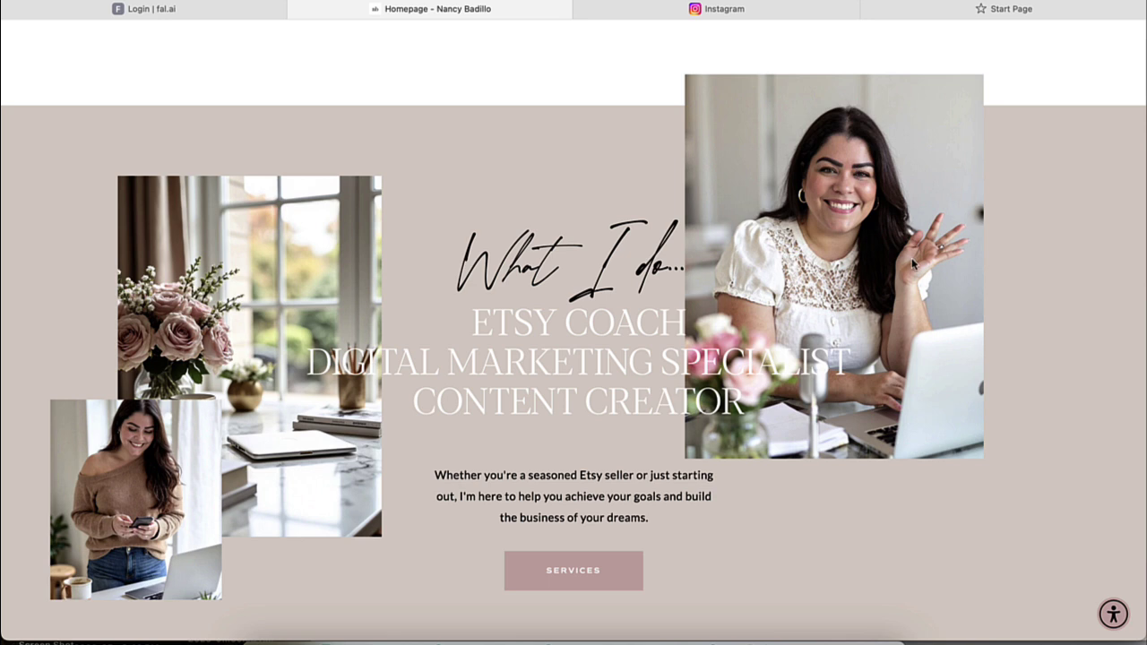
scroll(816, 347, down, 1)
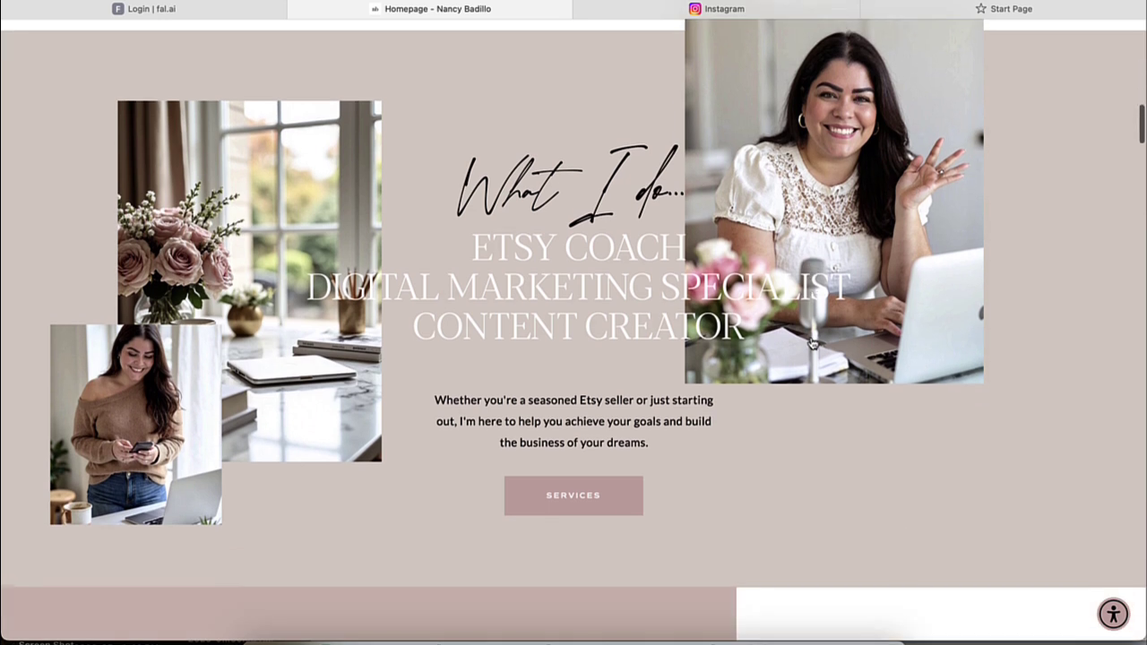
scroll(824, 365, down, 1)
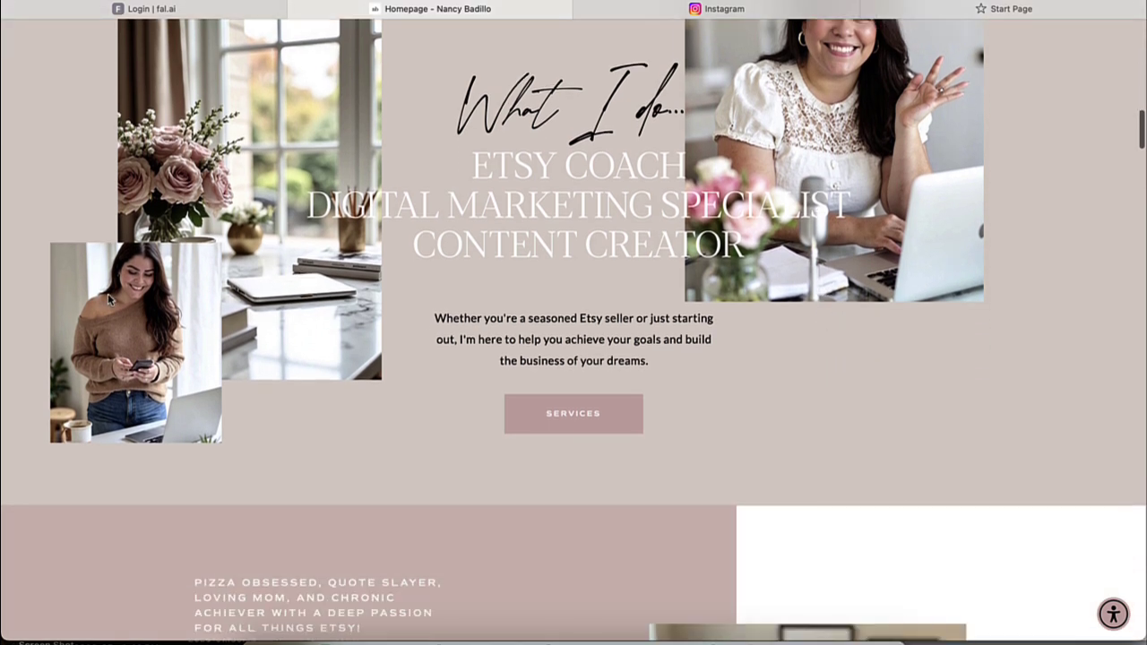
scroll(162, 394, down, 6)
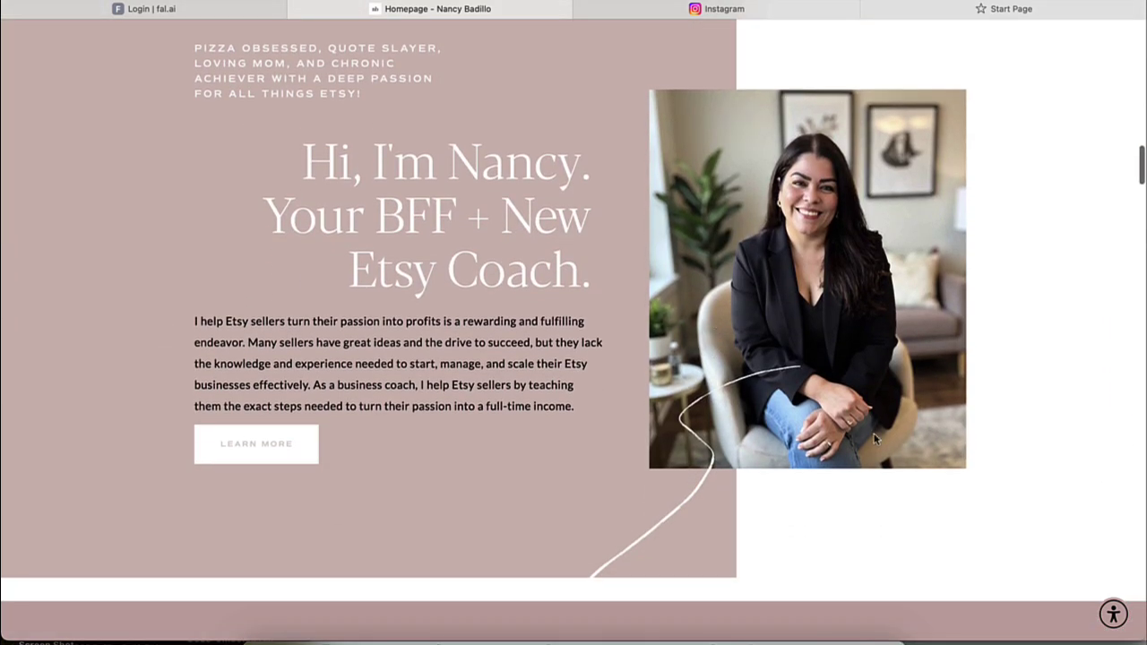
scroll(840, 454, down, 1)
scroll(840, 454, down, 7)
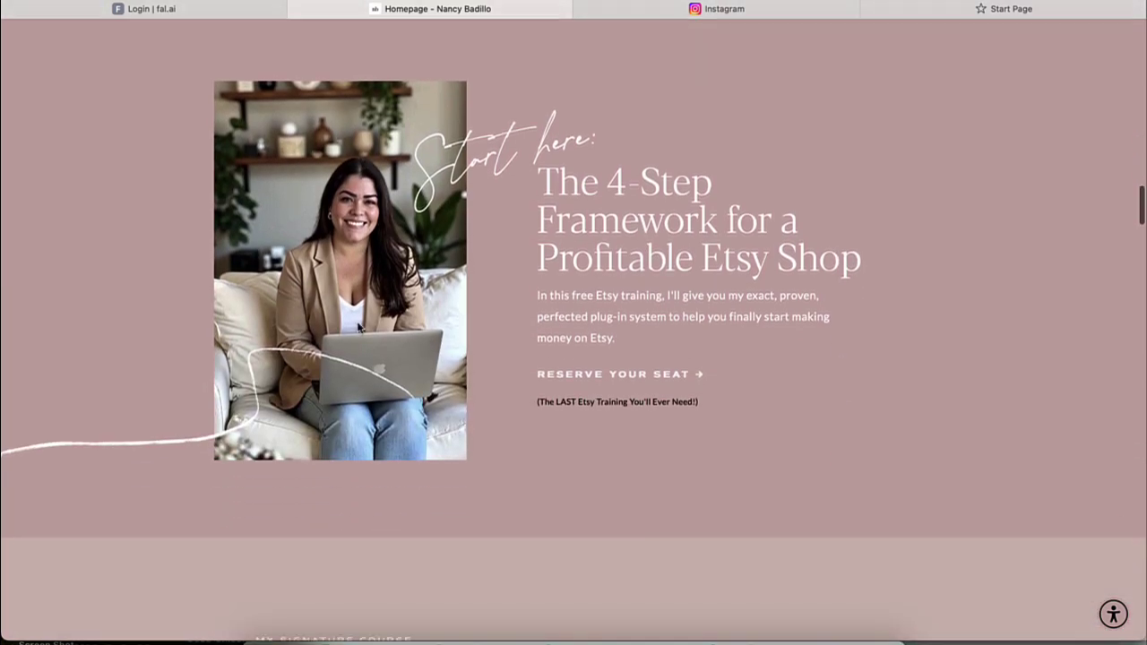
scroll(384, 354, down, 15)
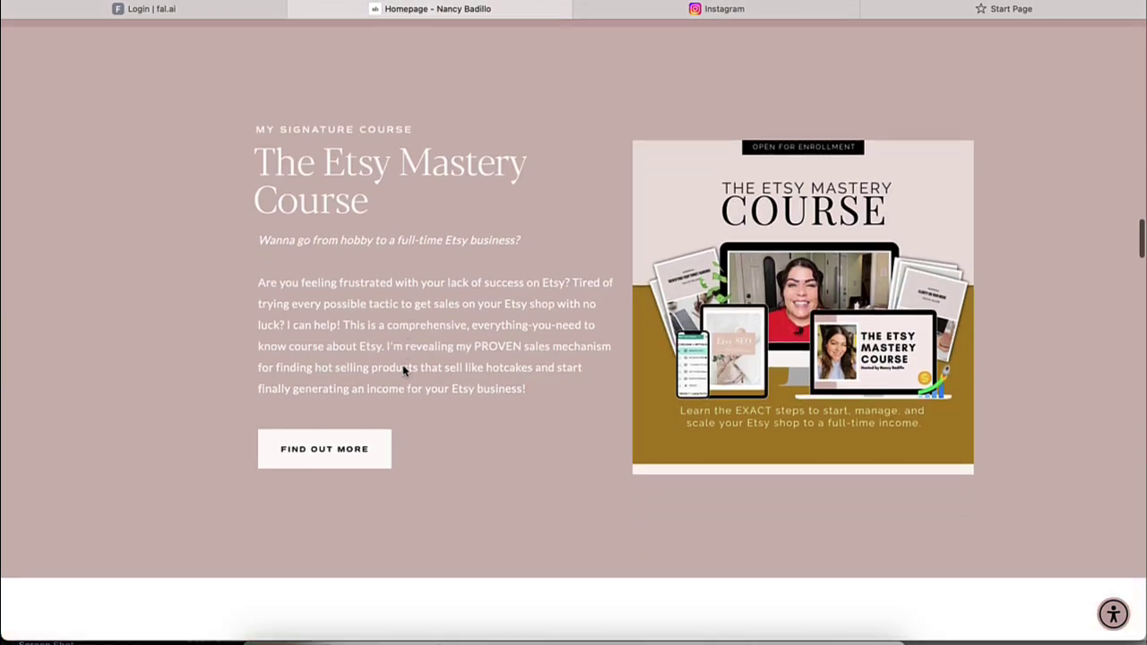
scroll(631, 315, down, 20)
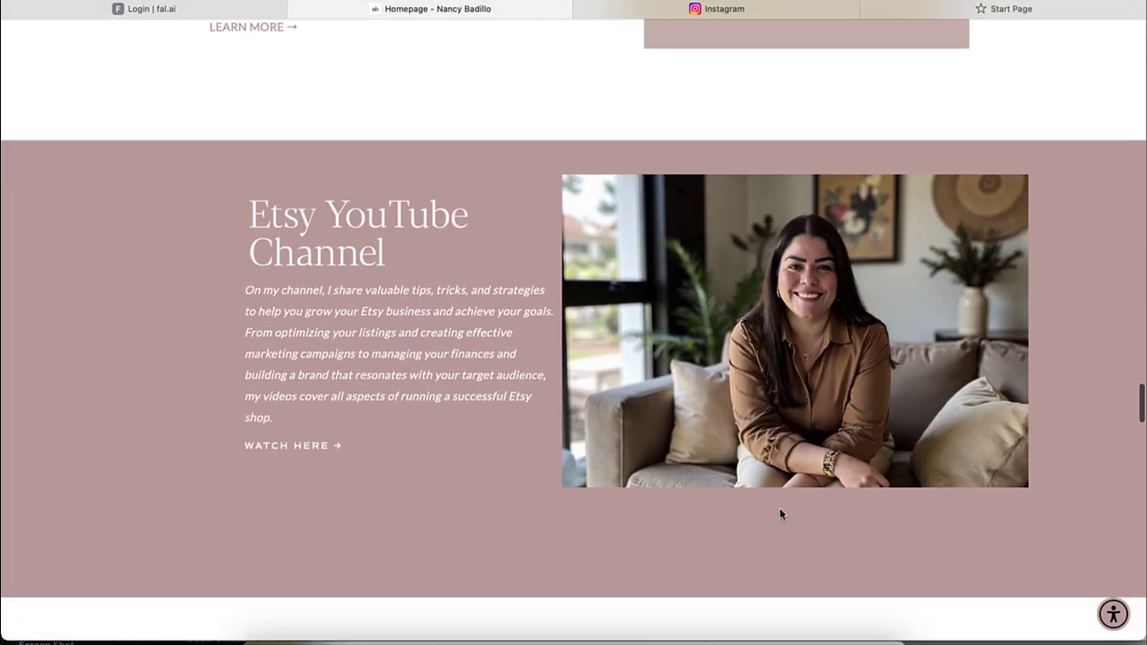
scroll(731, 379, up, 1)
scroll(731, 380, down, 15)
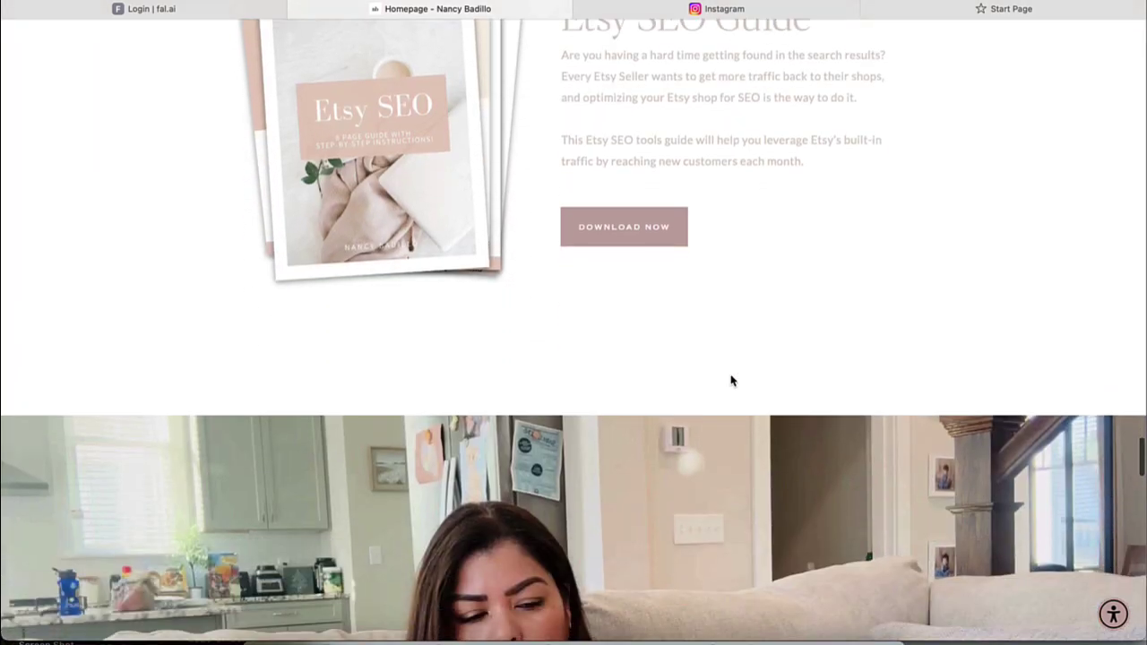
scroll(730, 374, up, 15)
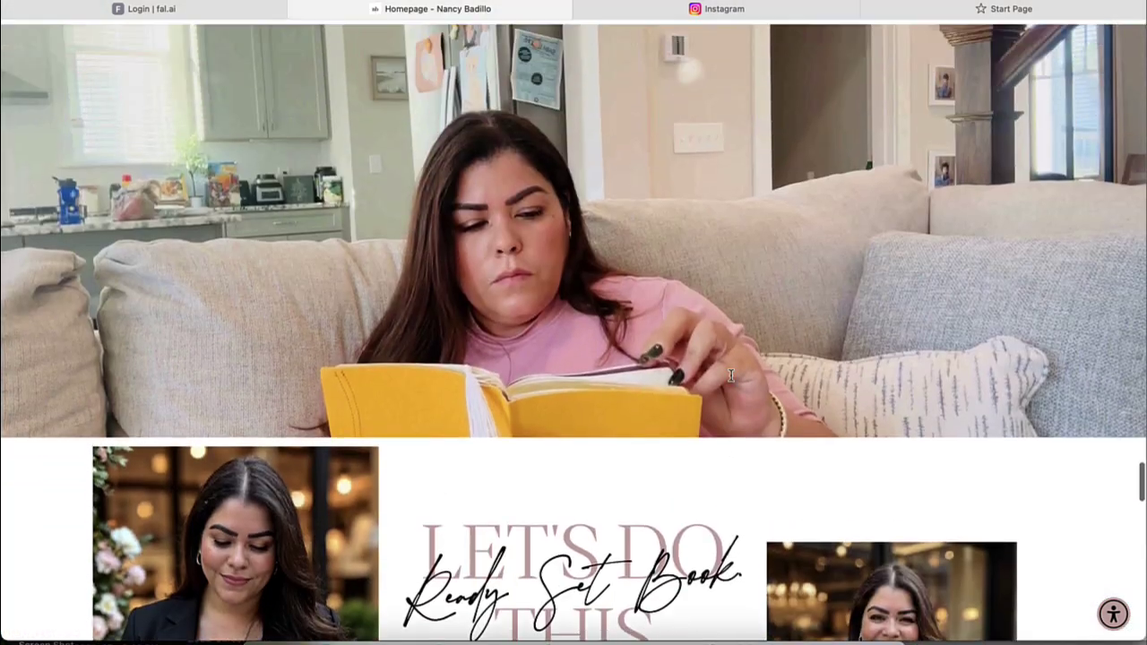
scroll(730, 377, up, 20)
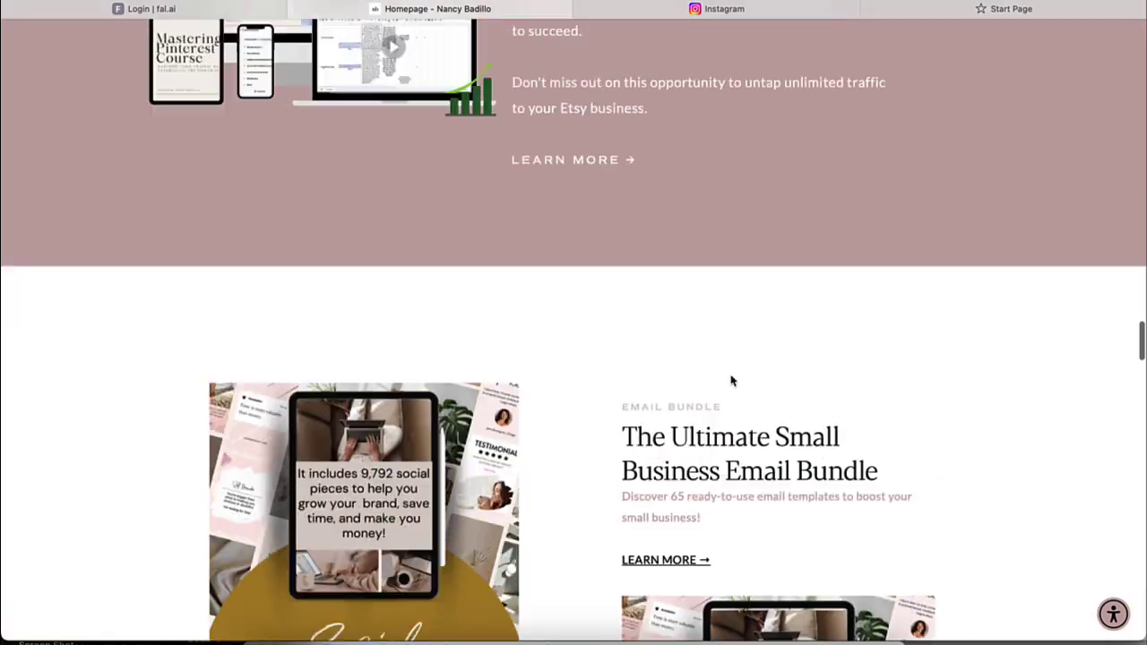
scroll(730, 380, up, 15)
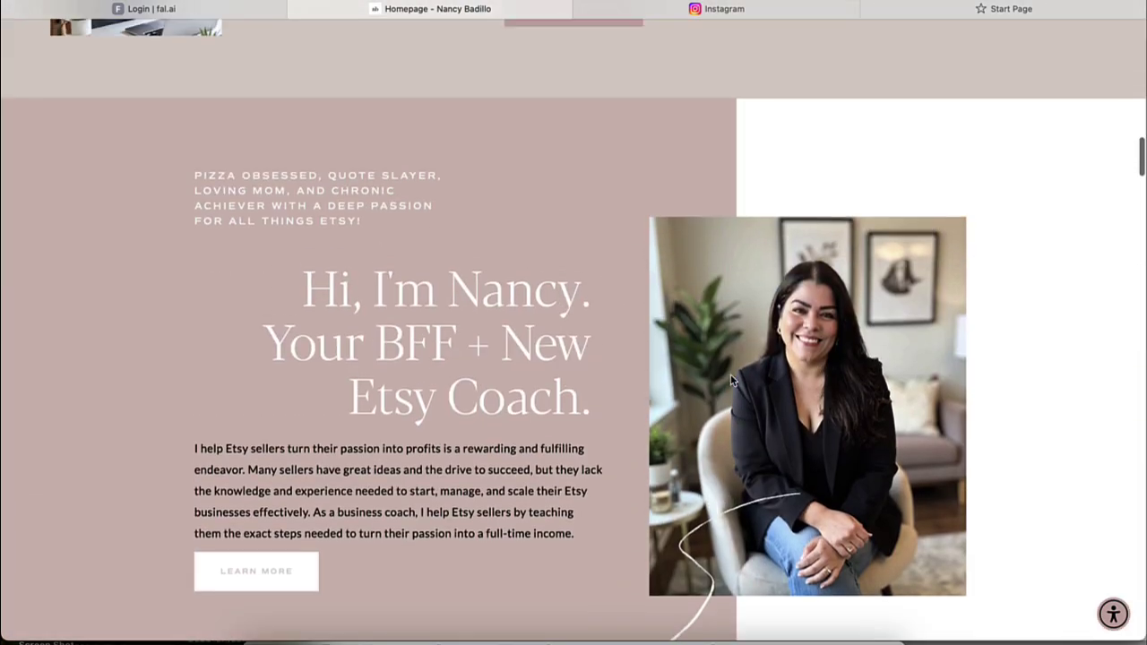
Switch to the Etsy coach's Instagram profile and view its current story
scroll(730, 380, up, 15)
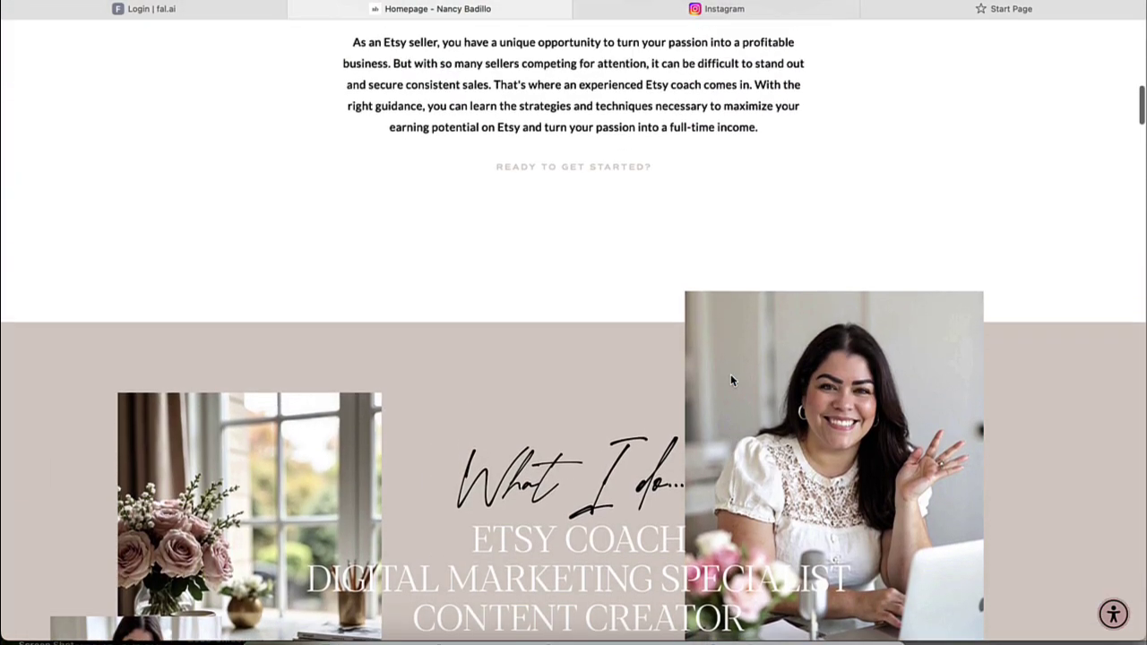
scroll(730, 380, up, 5)
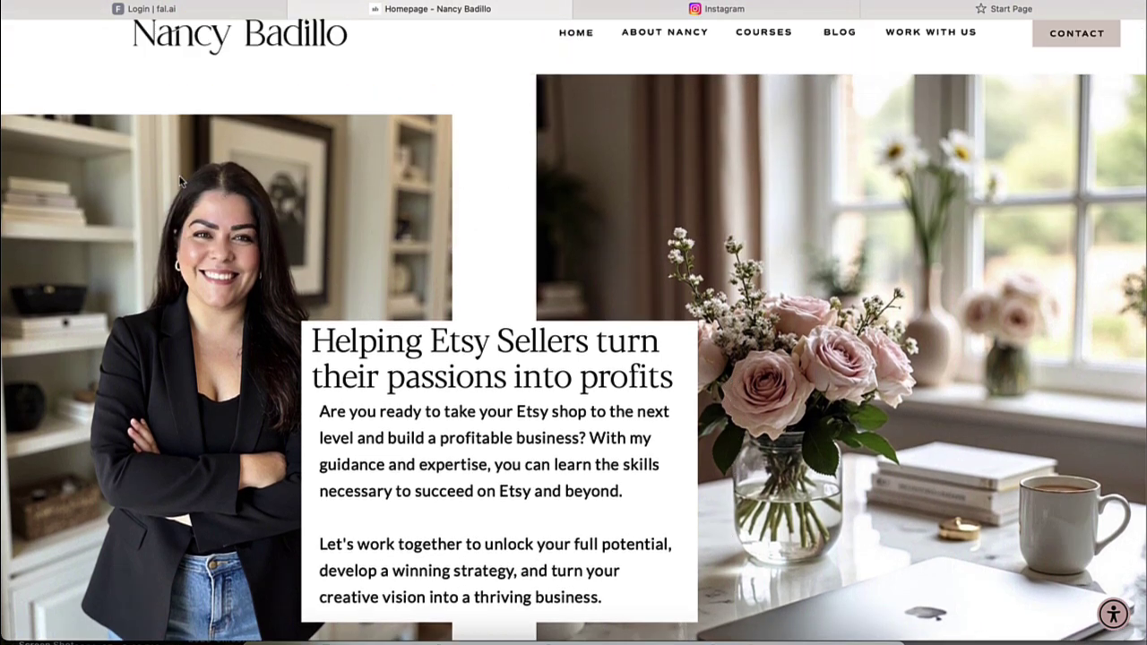
click(721, 11)
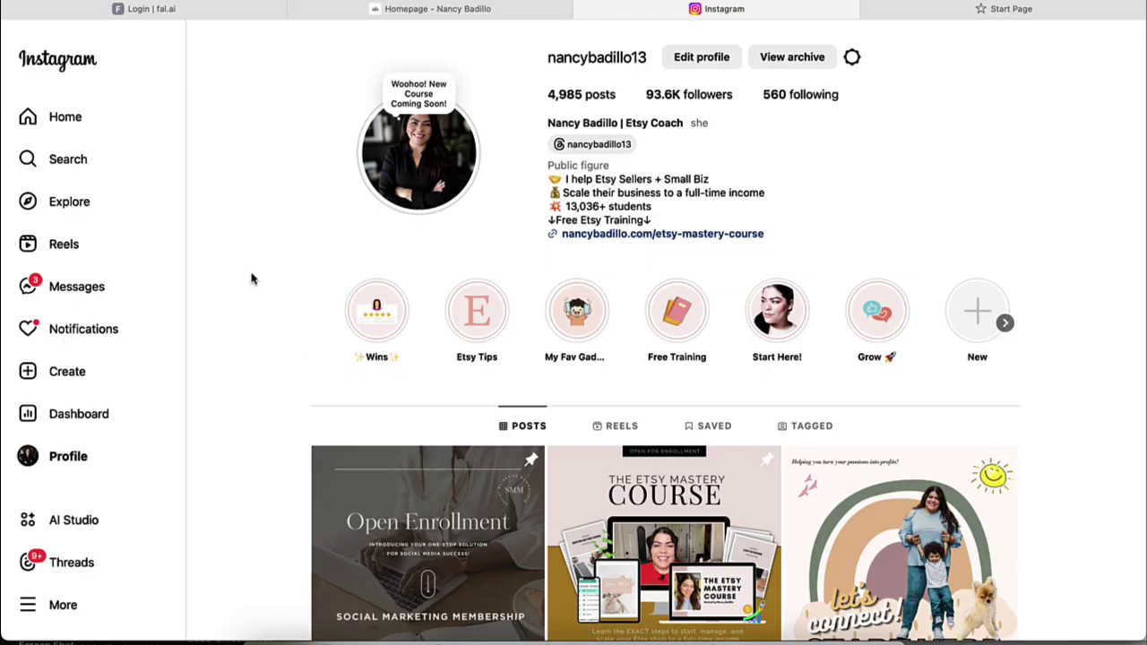
click(426, 170)
Switch browser tabs to bring up the fal.ai Model Gallery
click(414, 13)
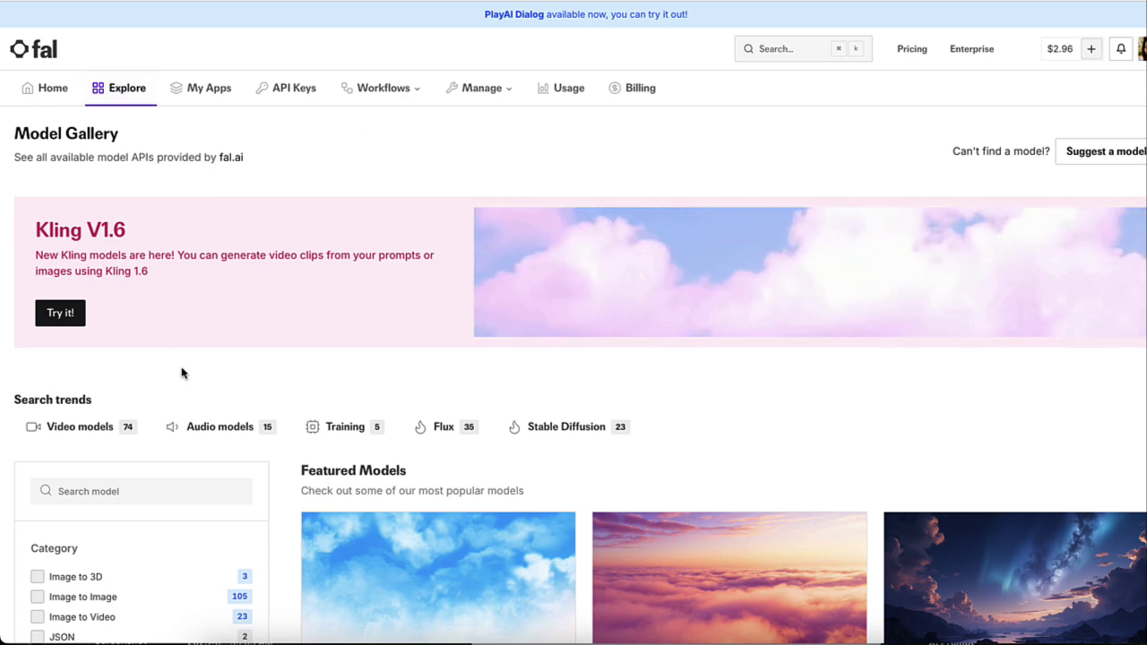
Filter to Text to Image, open fal-ai/flux/dev, and choose Train Flux LoRAs For Portraits
scroll(189, 457, down, 5)
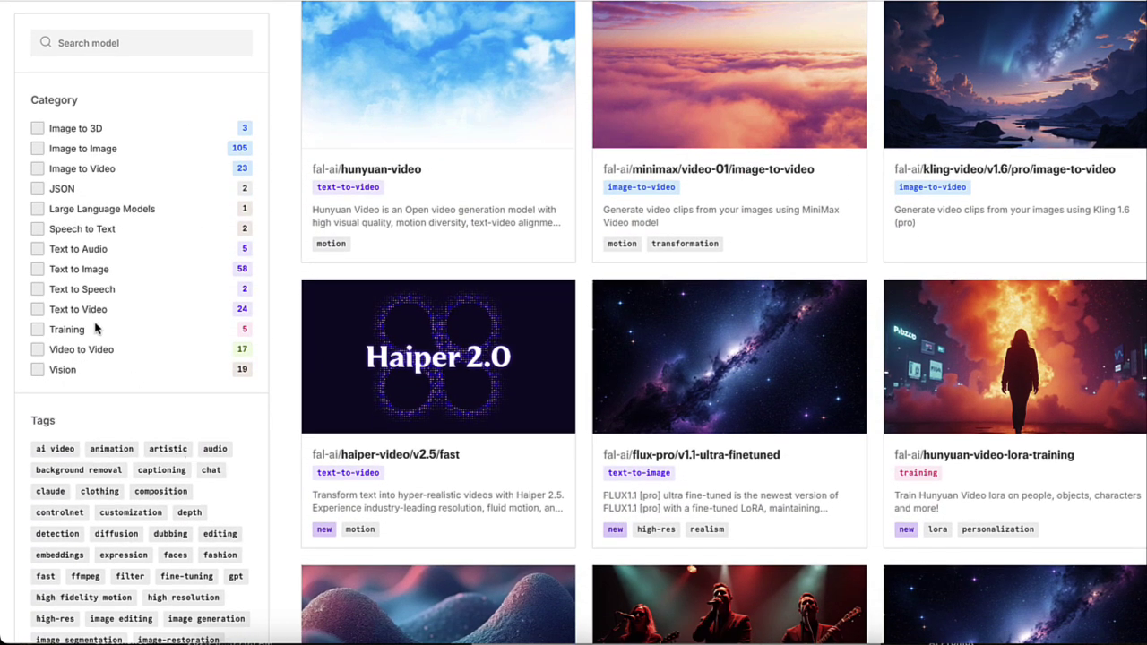
click(36, 269)
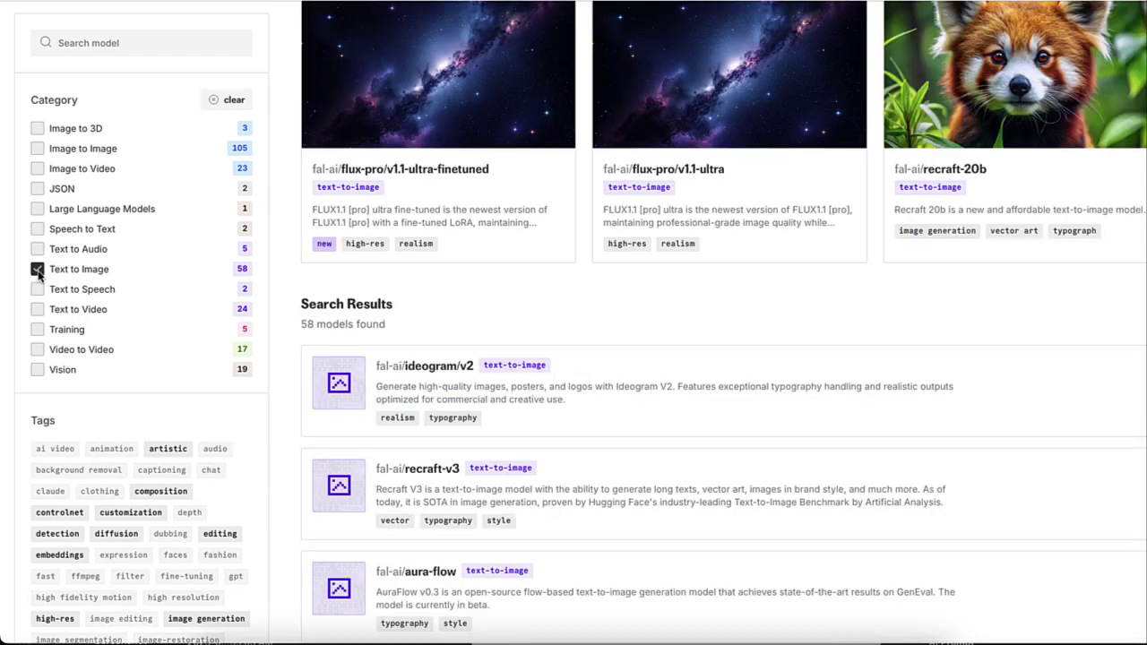
scroll(560, 498, down, 3)
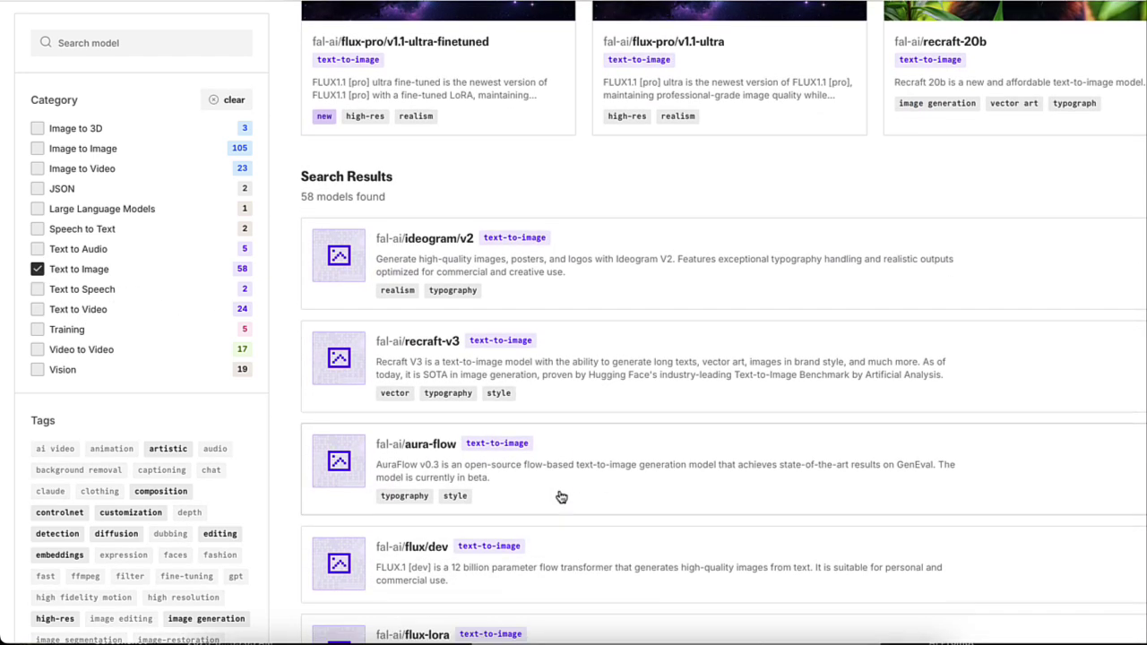
scroll(561, 497, down, 2)
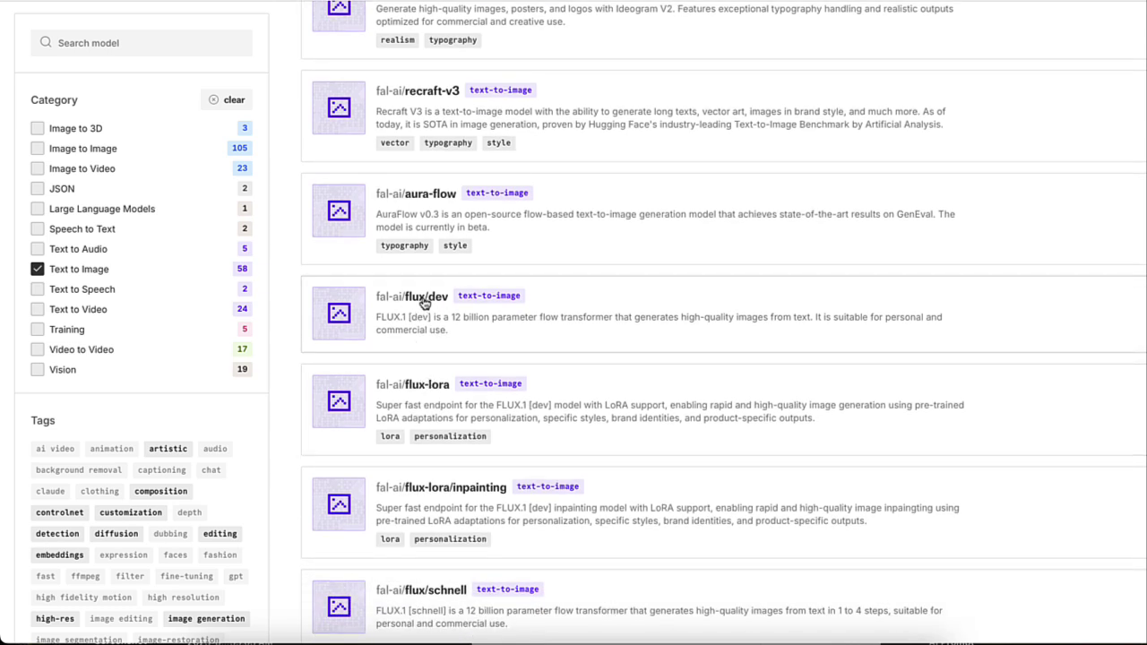
click(425, 304)
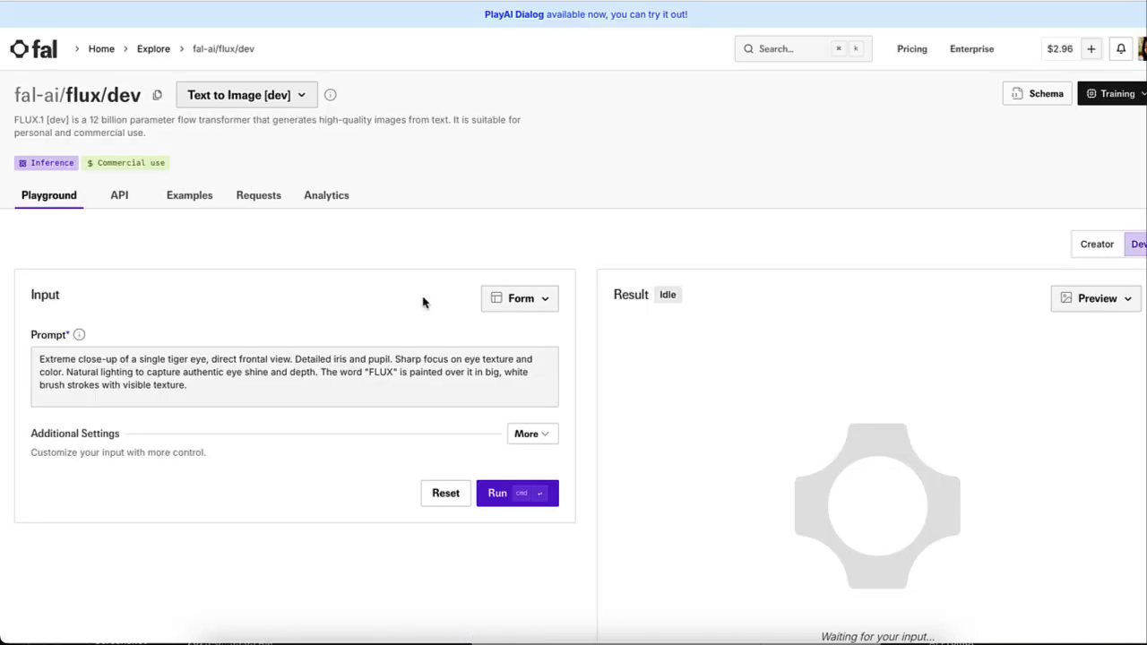
click(1121, 102)
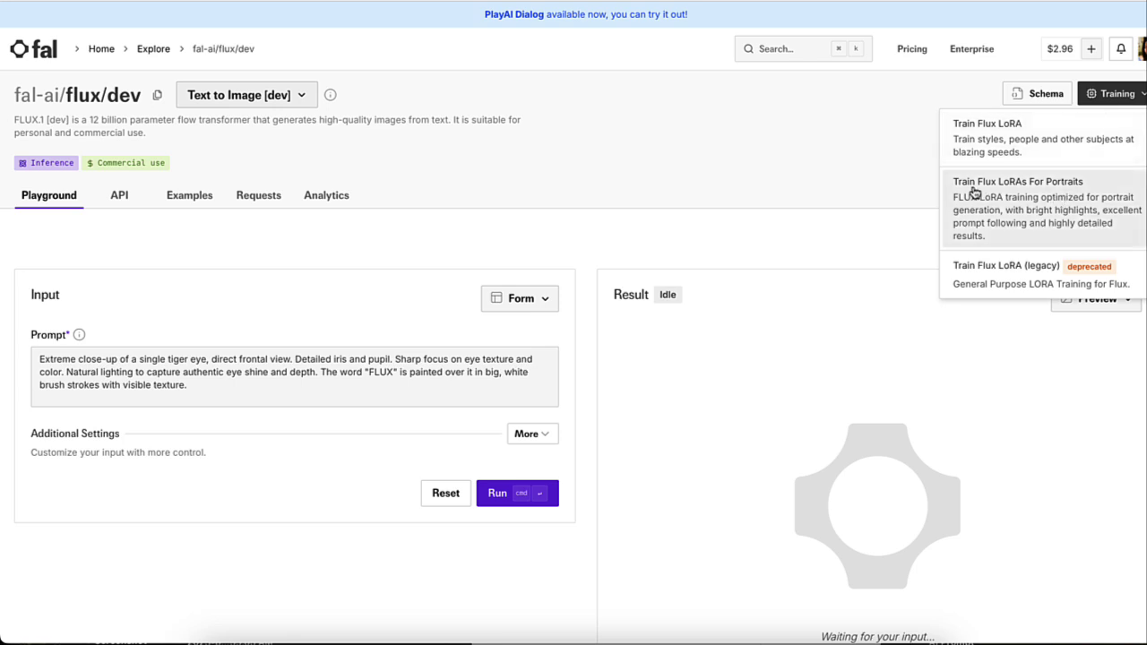
click(1061, 190)
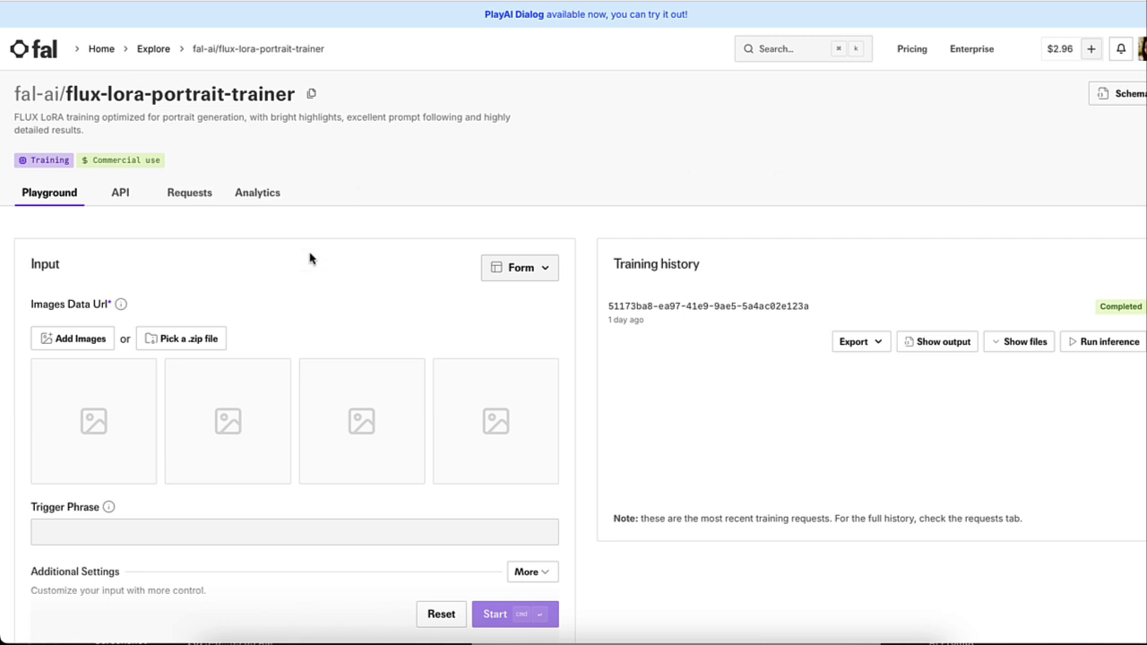
Scroll the Input panel to reveal the $4.00 Insufficient credits warning above Start
scroll(310, 259, down, 1)
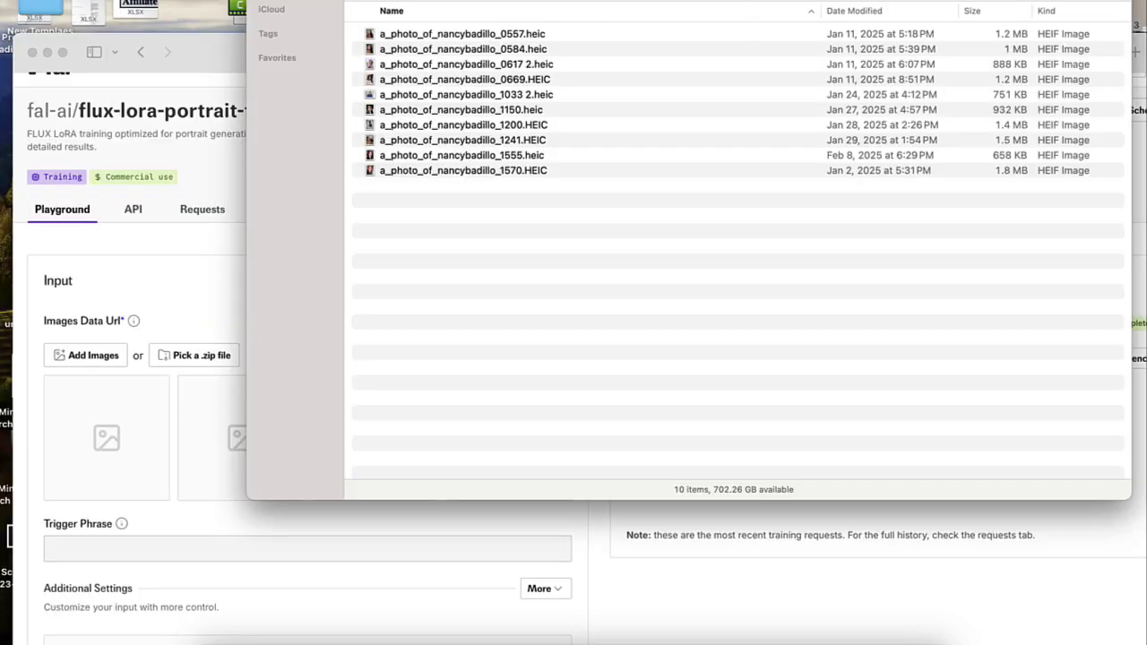
Switch Finder to Gallery view and preview the portrait photos through the tenth
key(super+4)
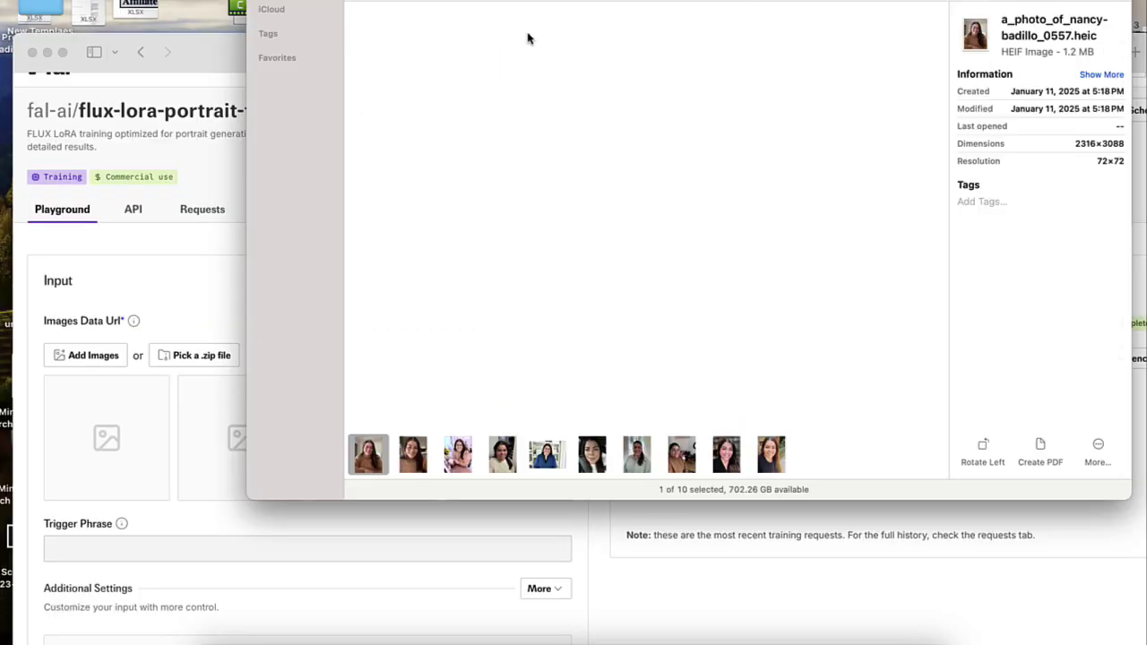
click(413, 453)
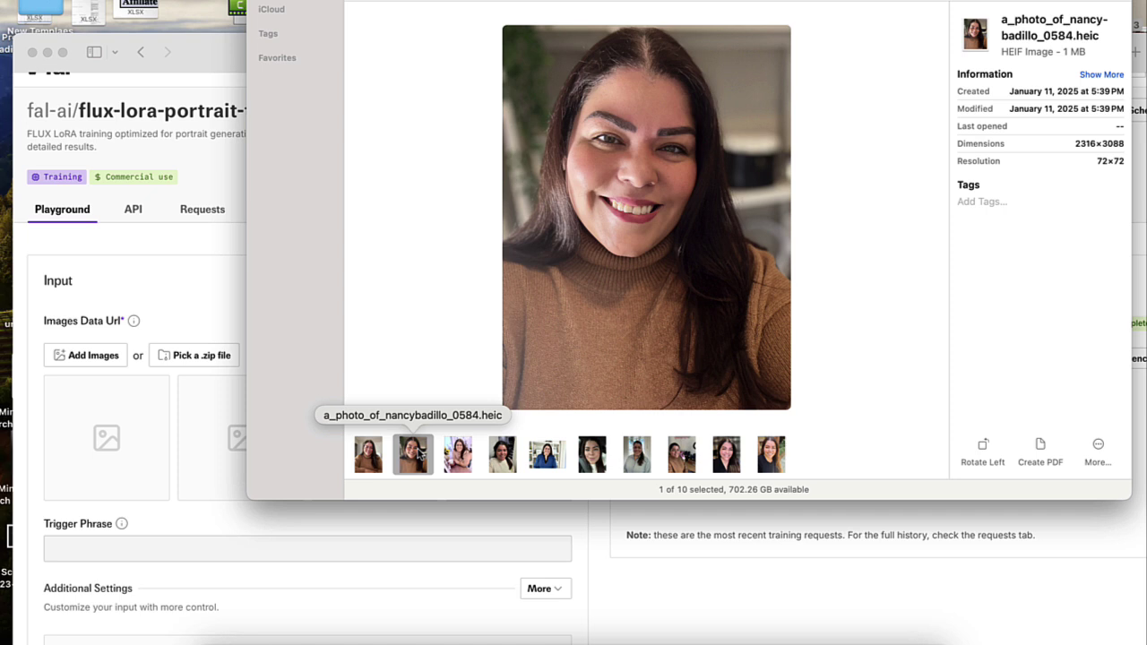
key(Right)
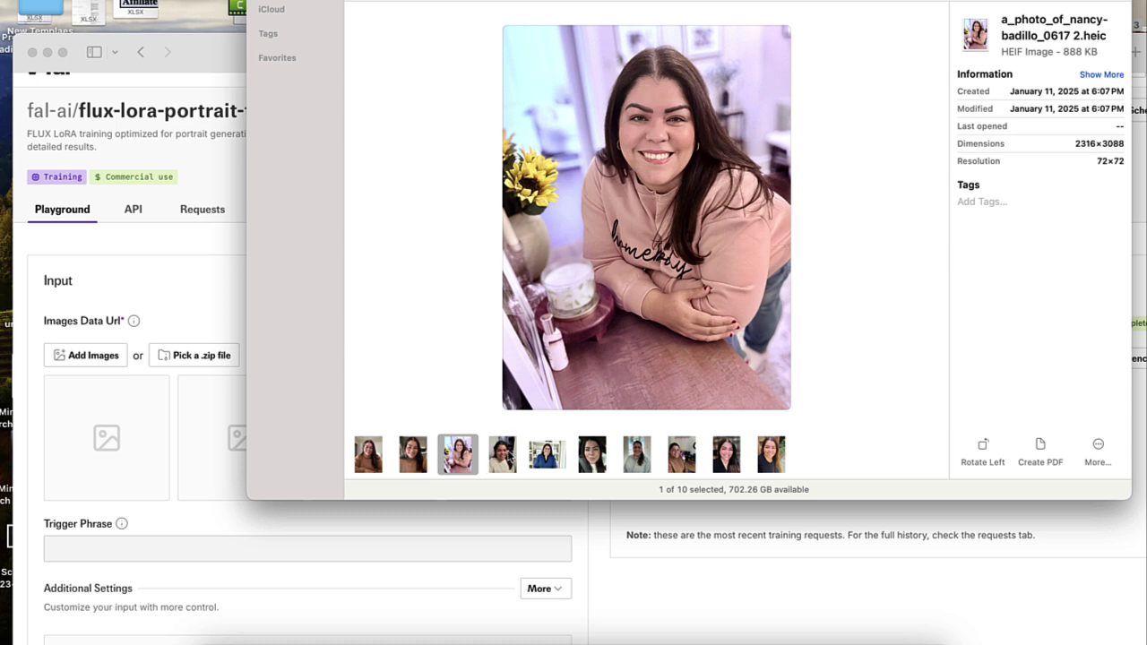
click(505, 454)
key(Right)
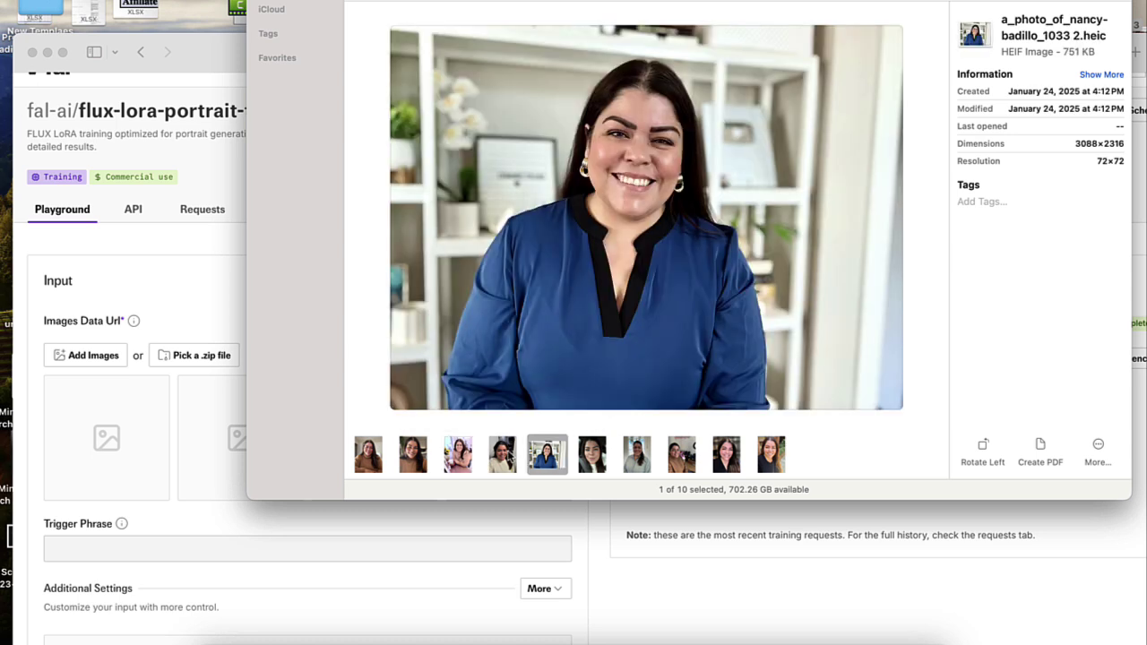
key(Right)
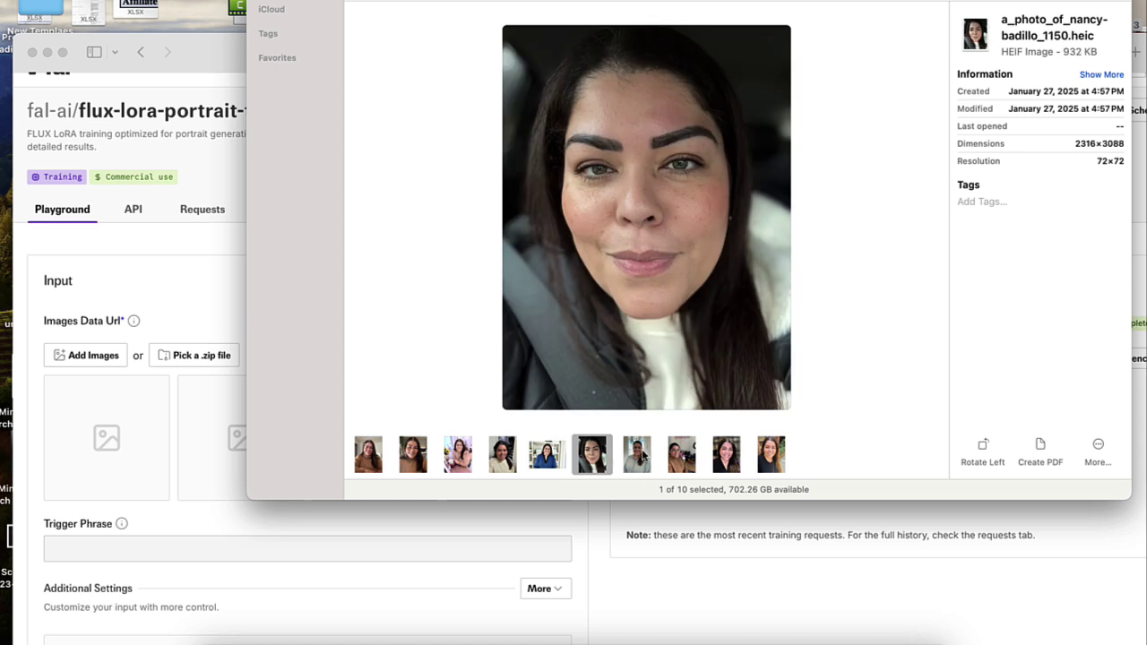
click(639, 454)
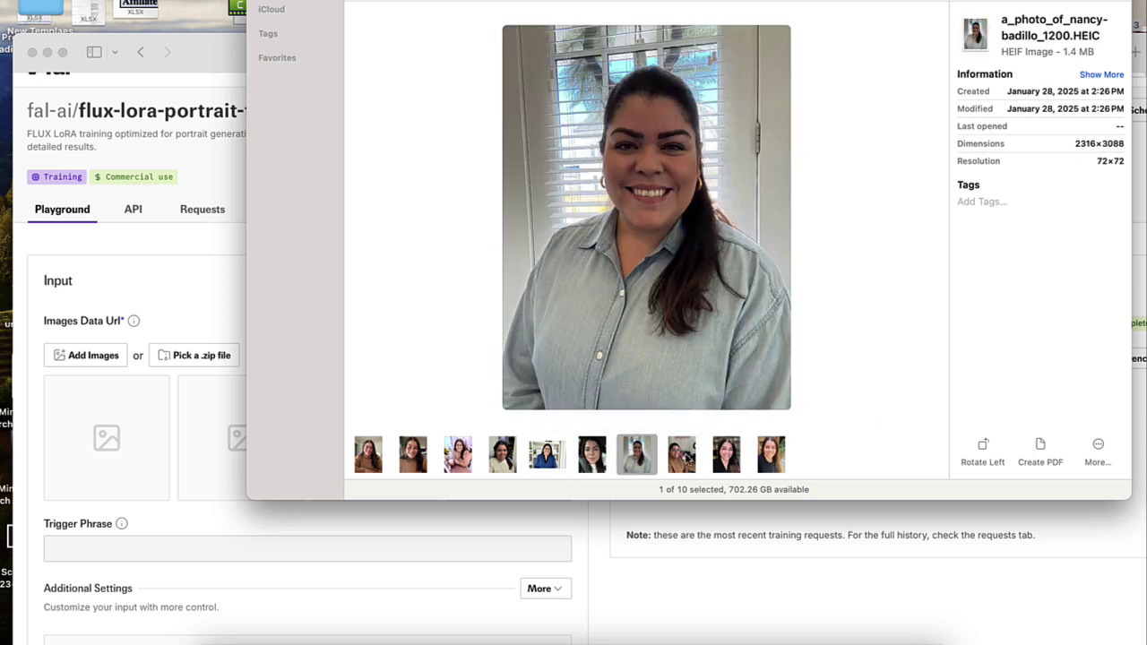
click(688, 454)
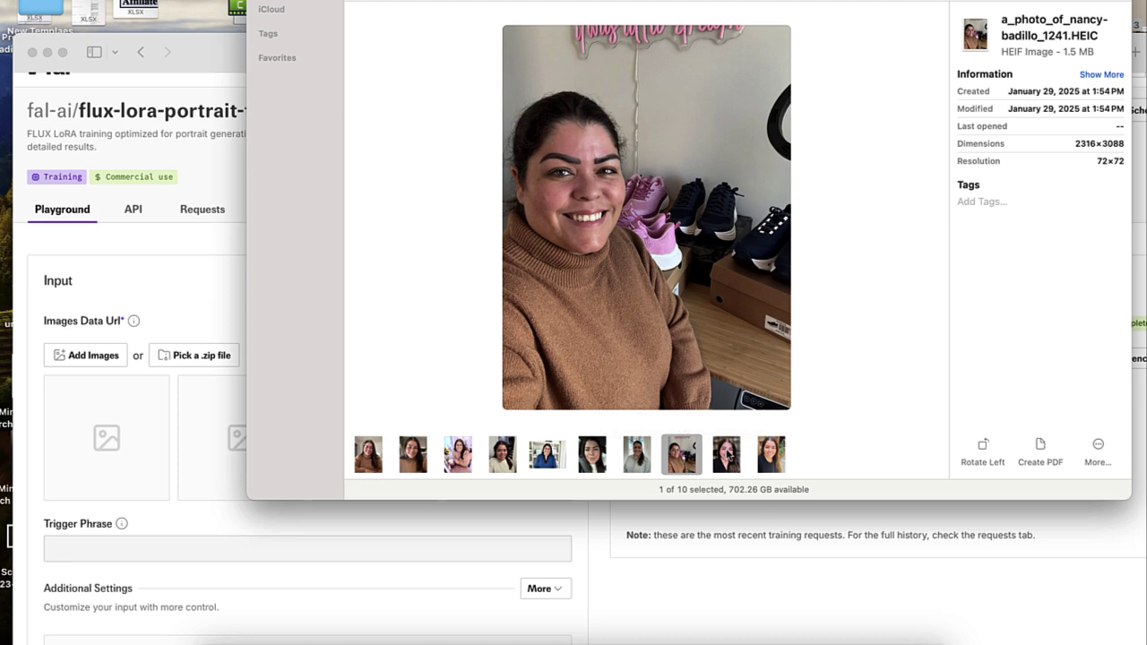
click(728, 452)
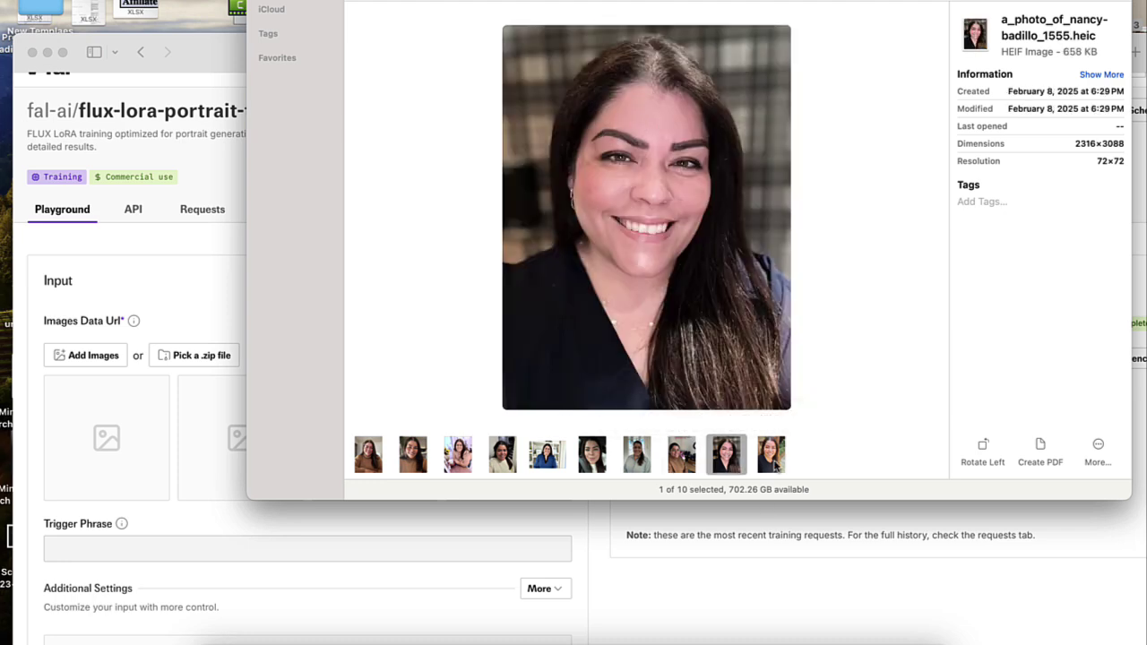
click(772, 458)
Recheck the first three photos, then switch the folder to List view
click(376, 454)
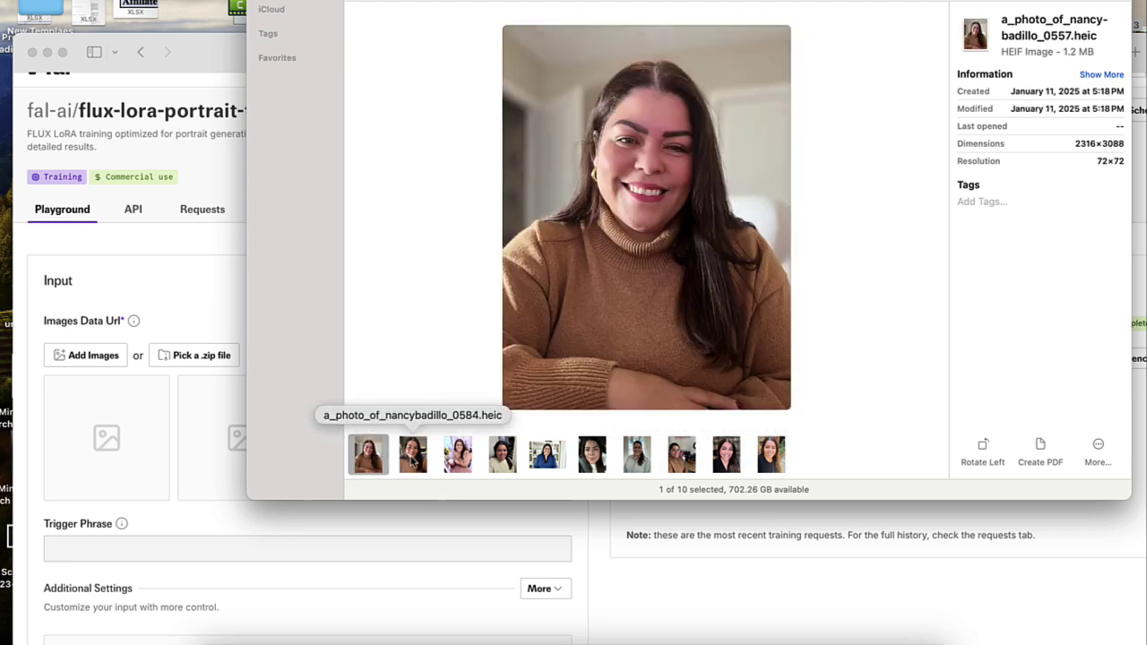
click(413, 458)
click(461, 455)
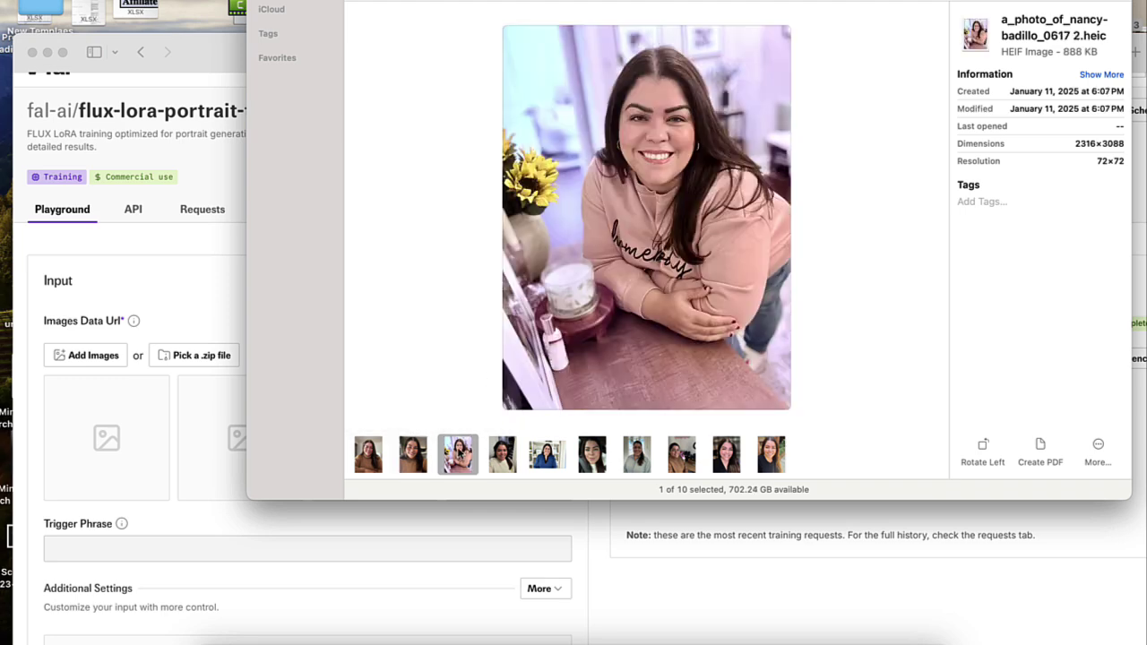
key(super+2)
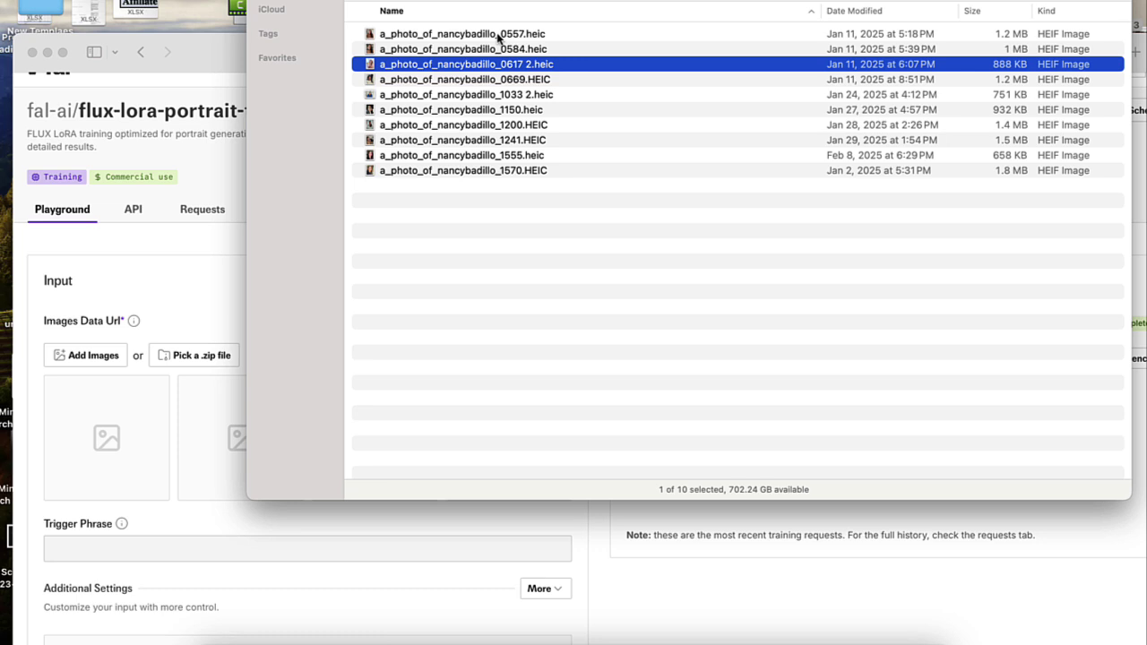
Select all ten photos, batch-rename them with a shared prefix, and confirm them for upload
click(517, 172)
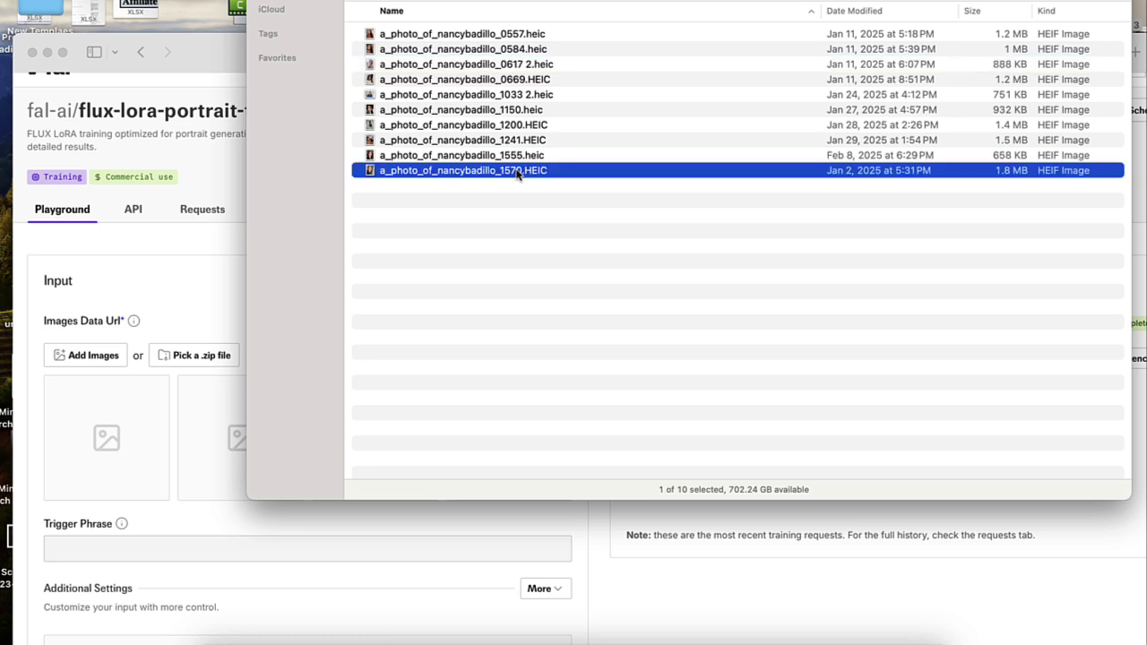
key(shift+Up)
key(shift+Up)
key(shift+Up)
key(shift+Up)
key(shift+Up)
key(shift+Up)
key(shift+Up)
key(shift+Up)
key(shift+Up)
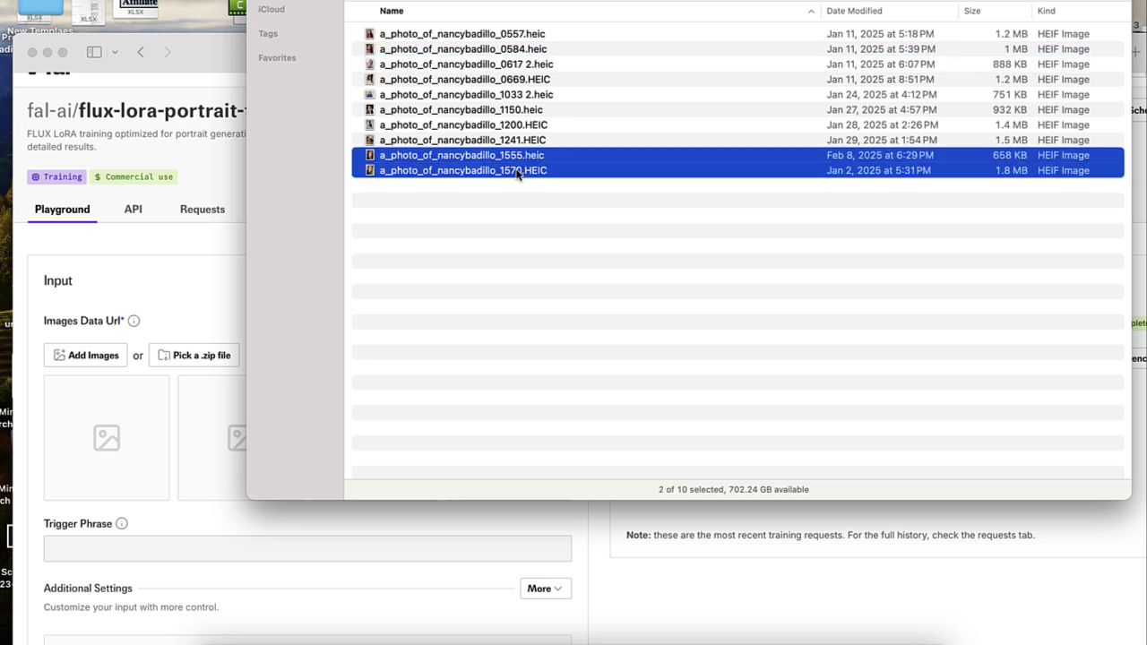
right_click(587, 80)
click(618, 185)
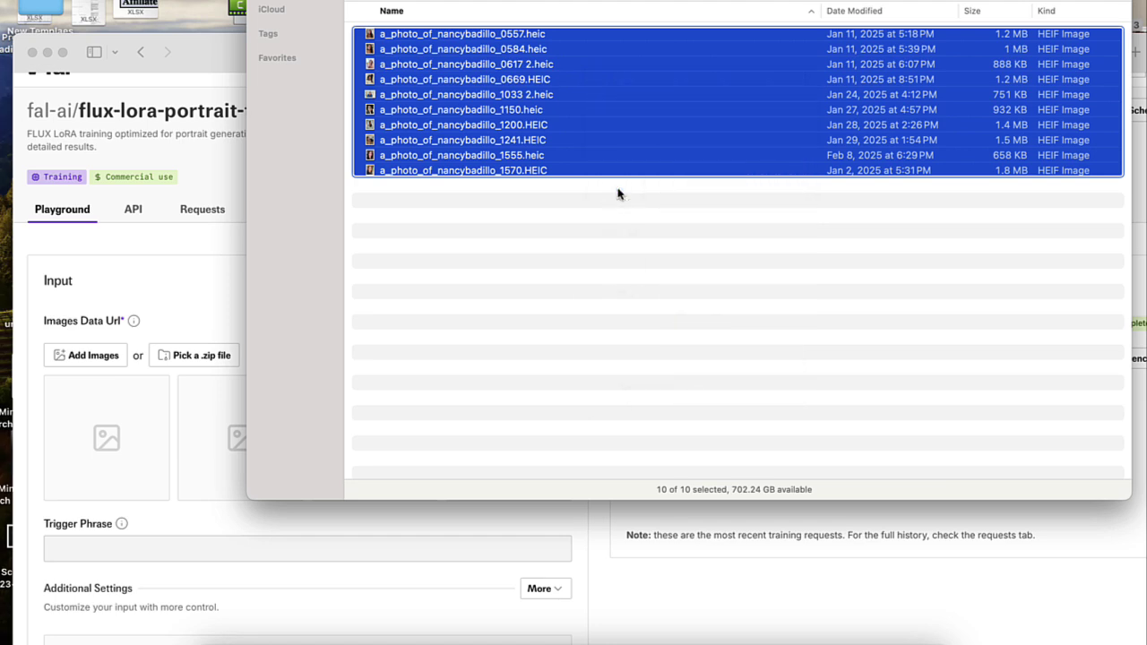
click(768, 242)
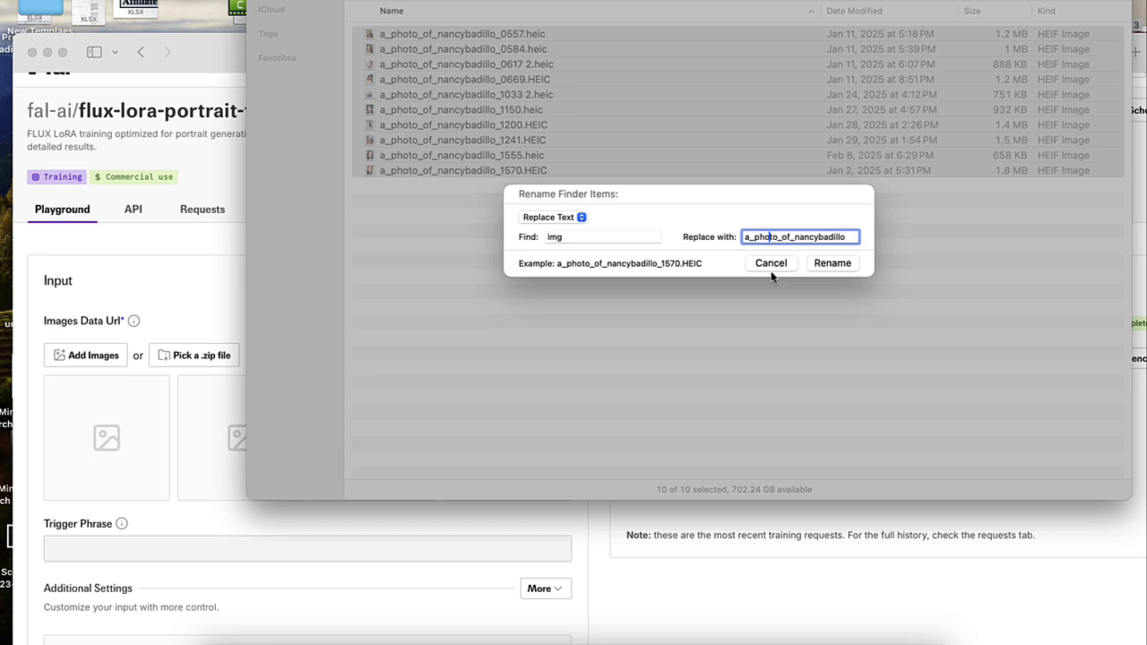
click(839, 265)
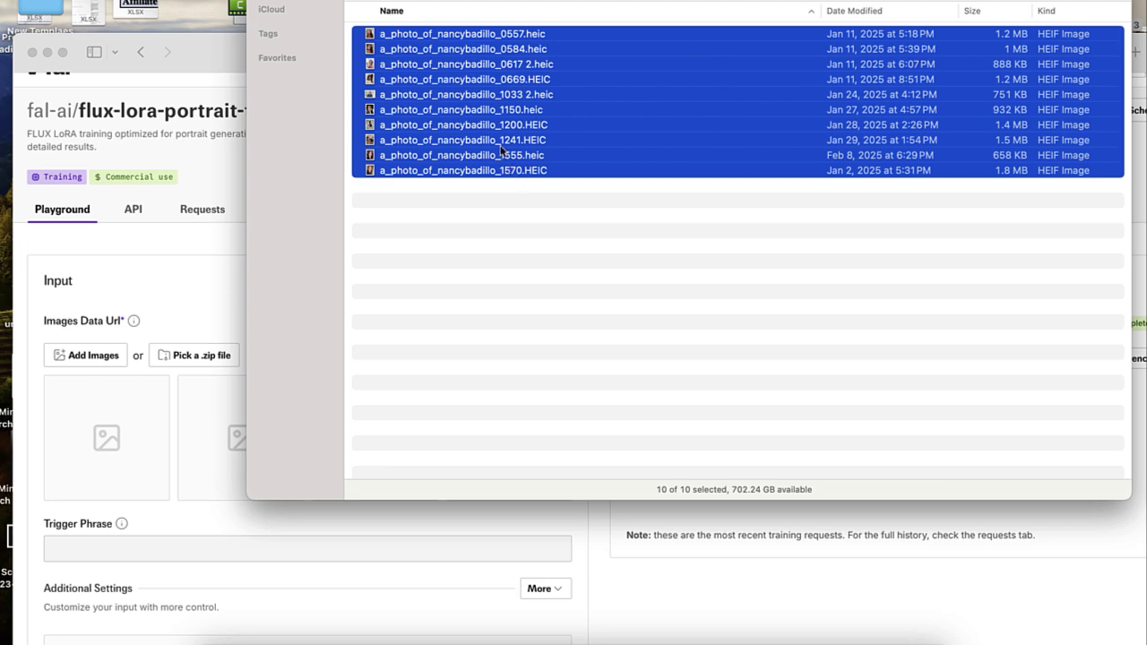
key(Return)
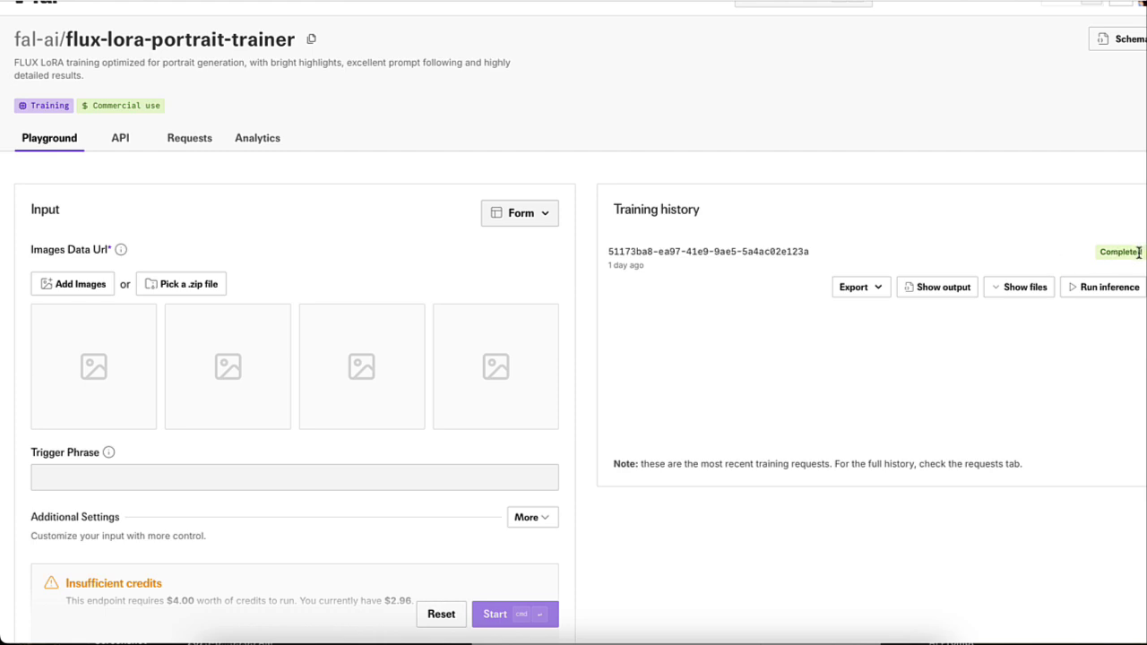
drag(1140, 251, 1094, 253)
Highlight the Completed training run and open its Run inference playground
drag(1133, 255, 1103, 257)
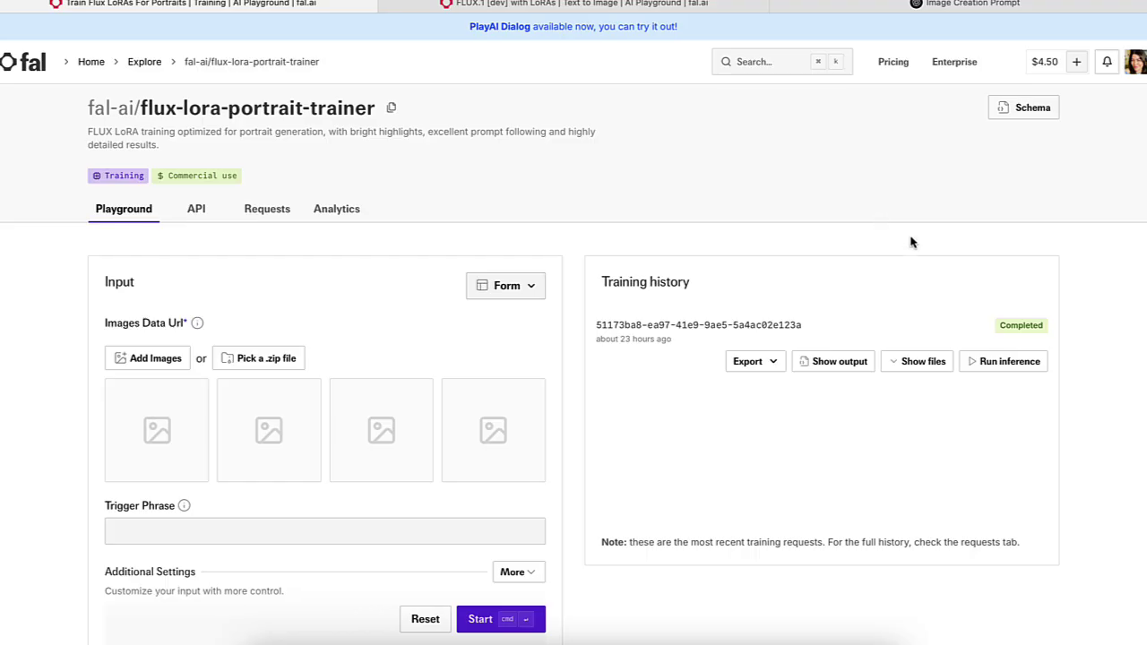
click(1001, 362)
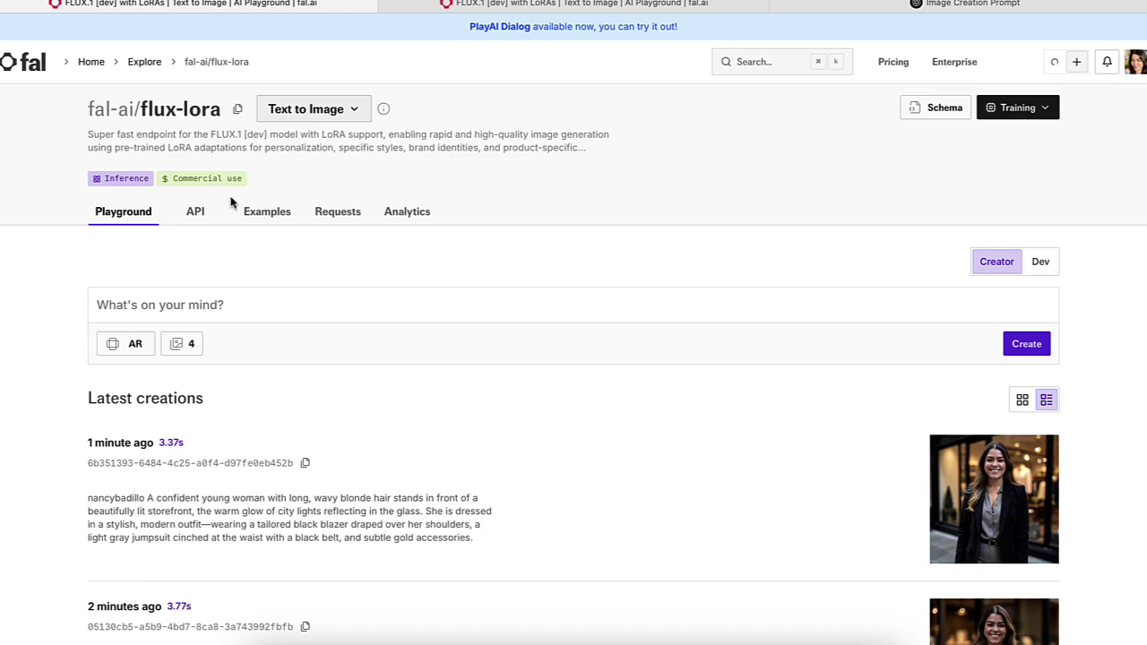
scroll(456, 389, down, 1)
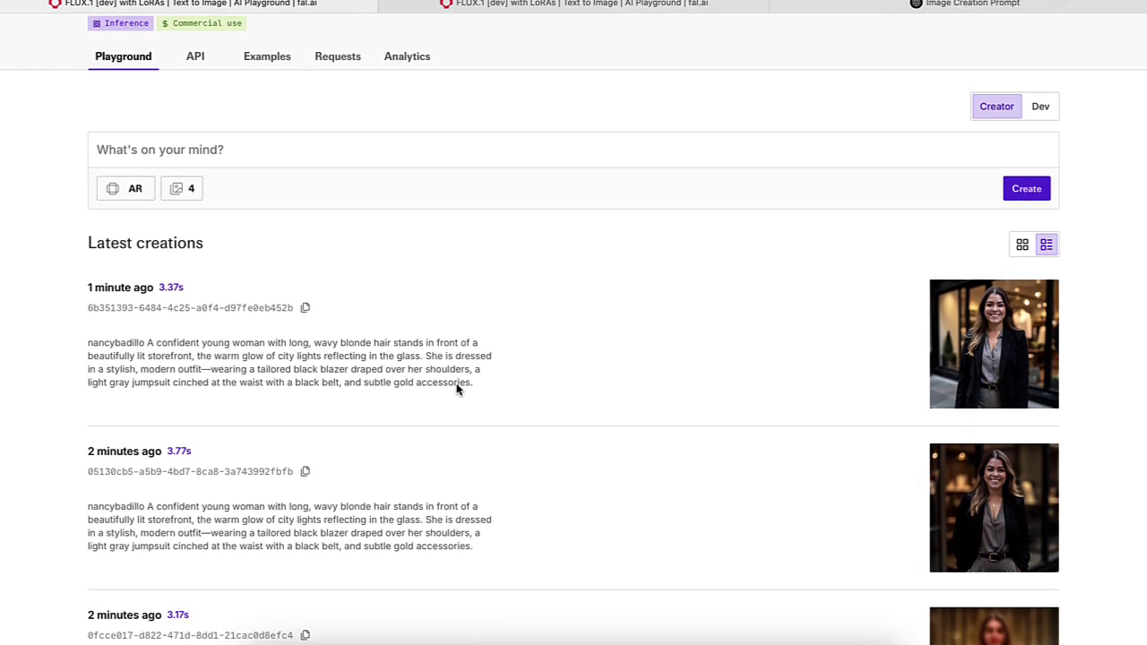
scroll(456, 388, up, 3)
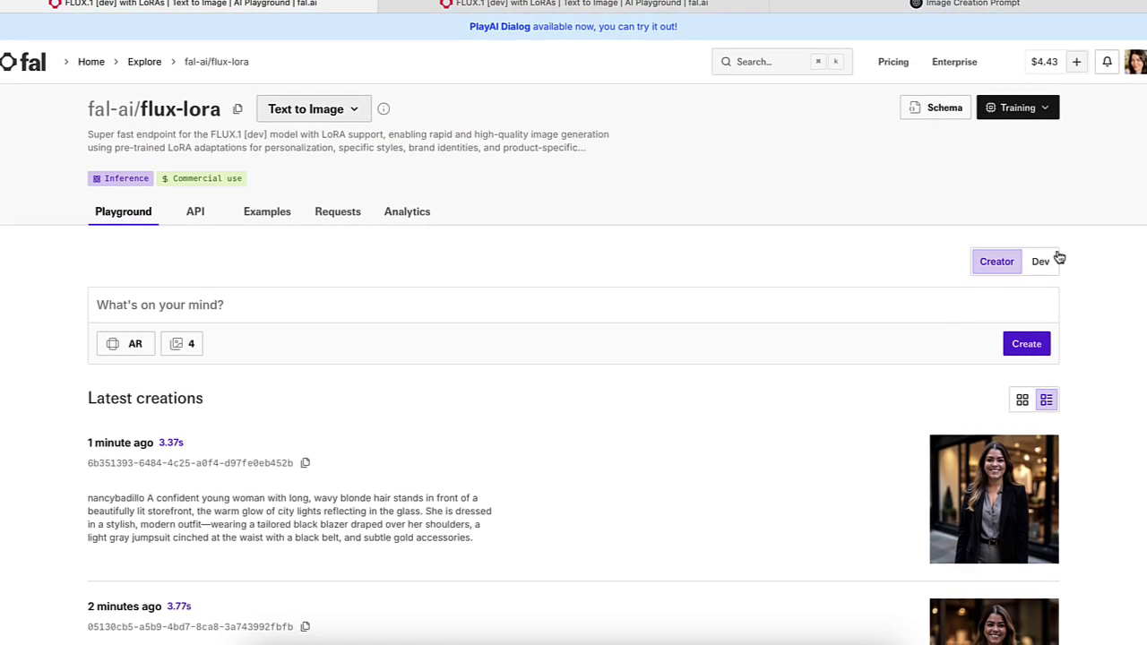
Switch to Dev mode and paste the blazer-by-storefront description after the prompt's trigger word
click(1041, 261)
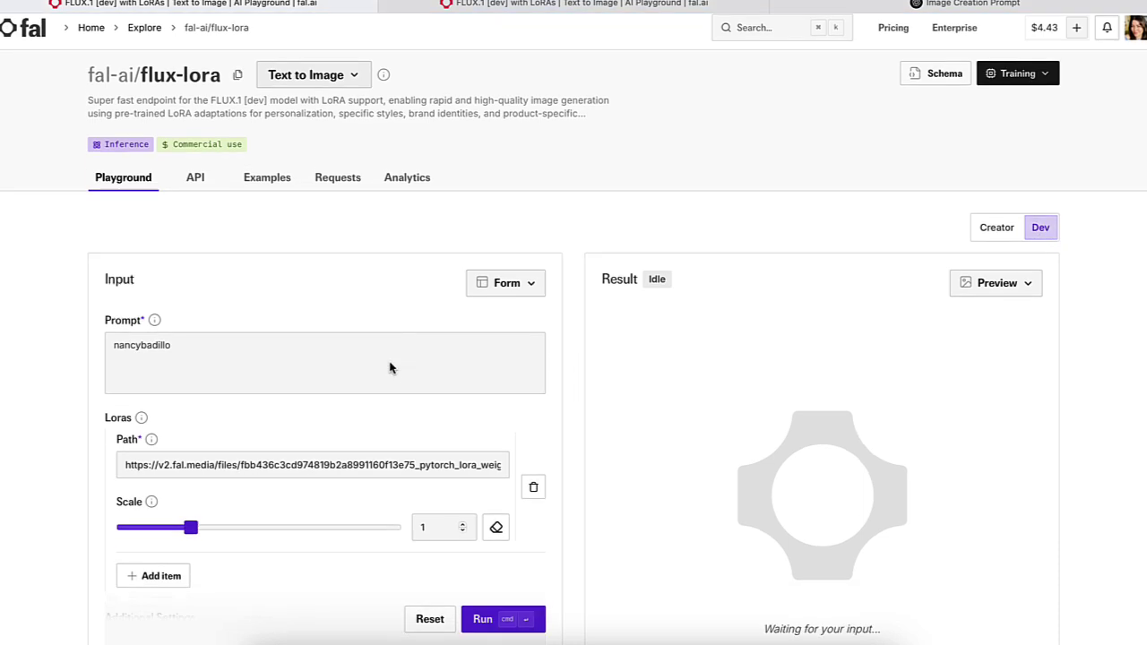
scroll(256, 284, down, 1)
scroll(505, 504, down, 3)
scroll(505, 503, up, 3)
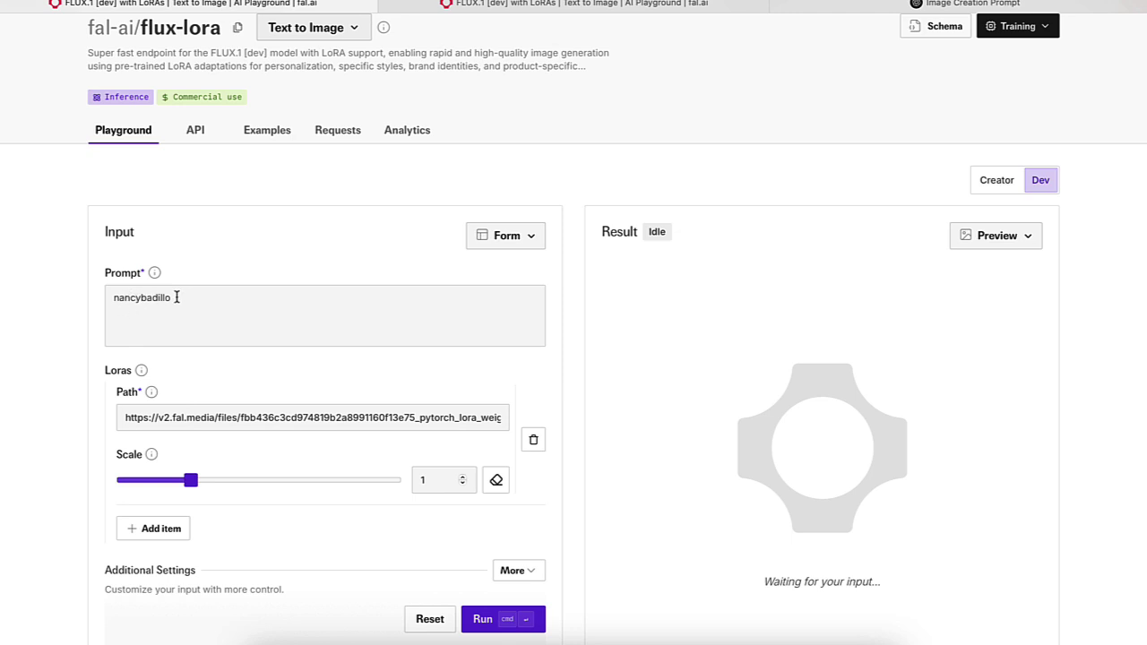
click(176, 298)
key(ctrl+a)
key(Right)
key(ctrl+v)
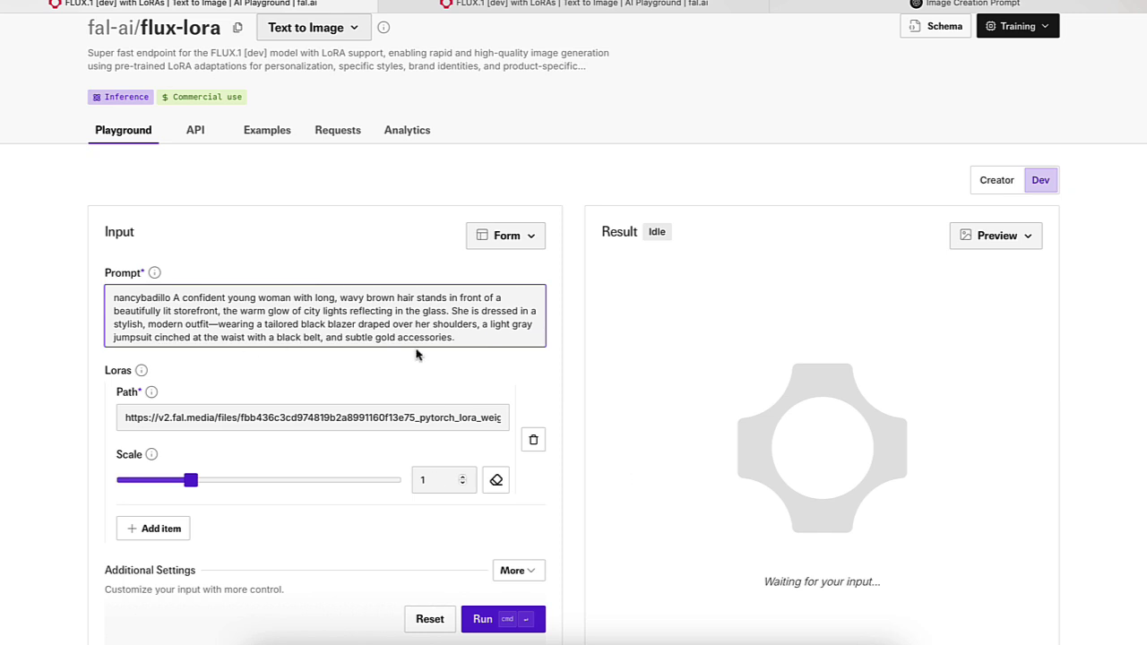
scroll(416, 424, down, 1)
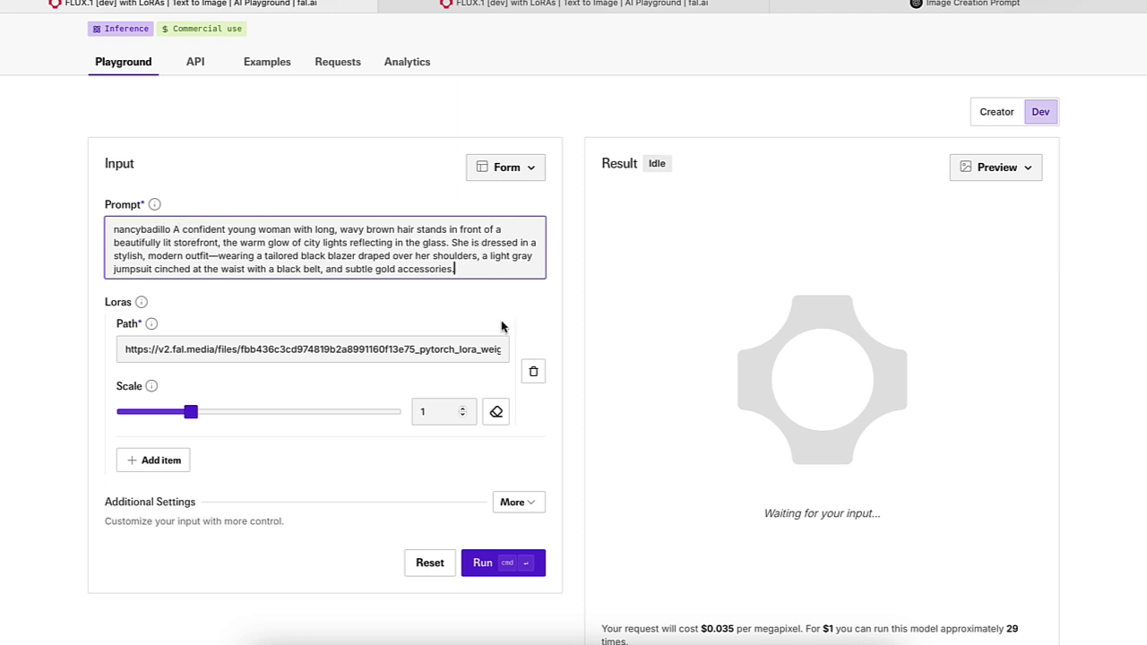
Expand the additional settings and raise the guidance scale from 3.5 to 10
scroll(434, 337, down, 1)
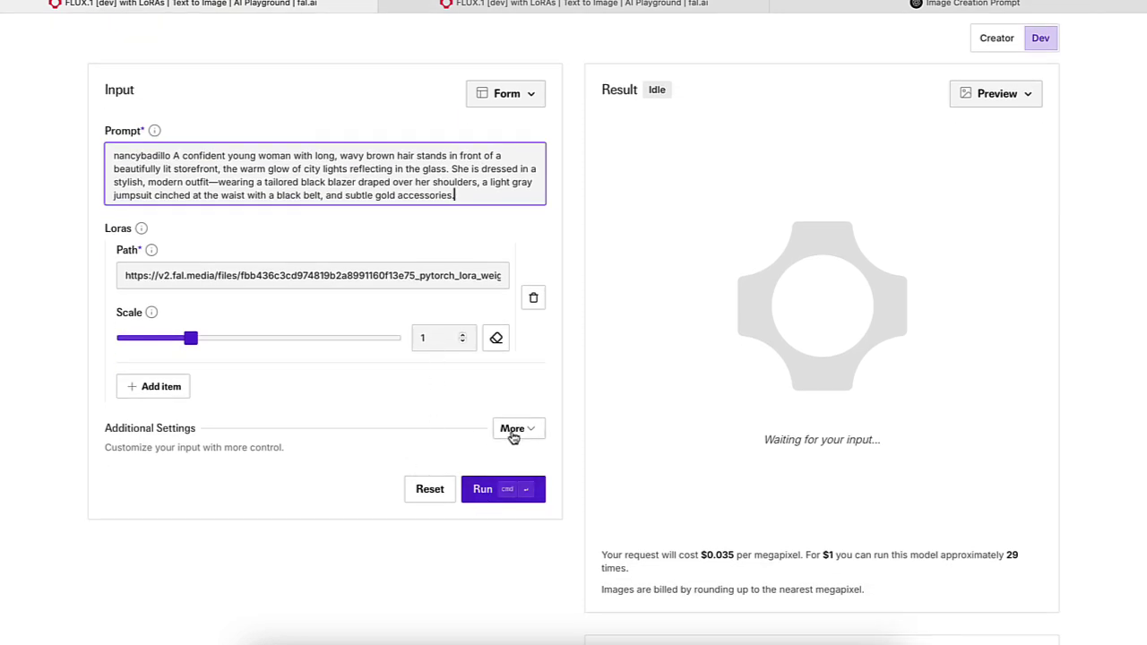
click(512, 430)
scroll(494, 473, down, 3)
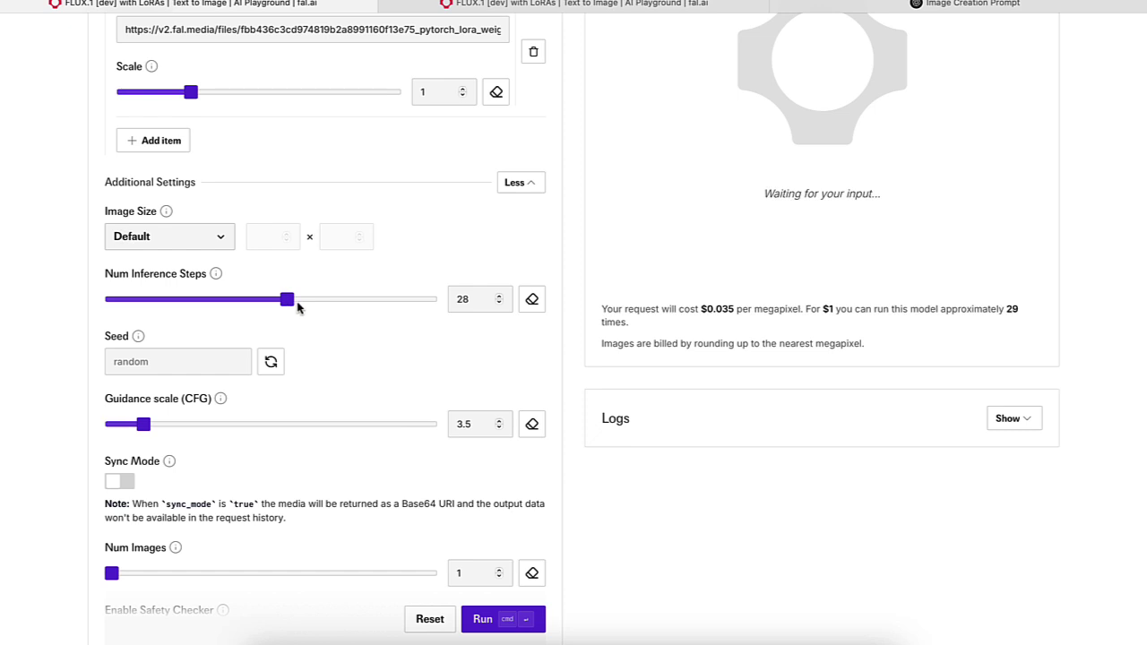
scroll(300, 350, down, 2)
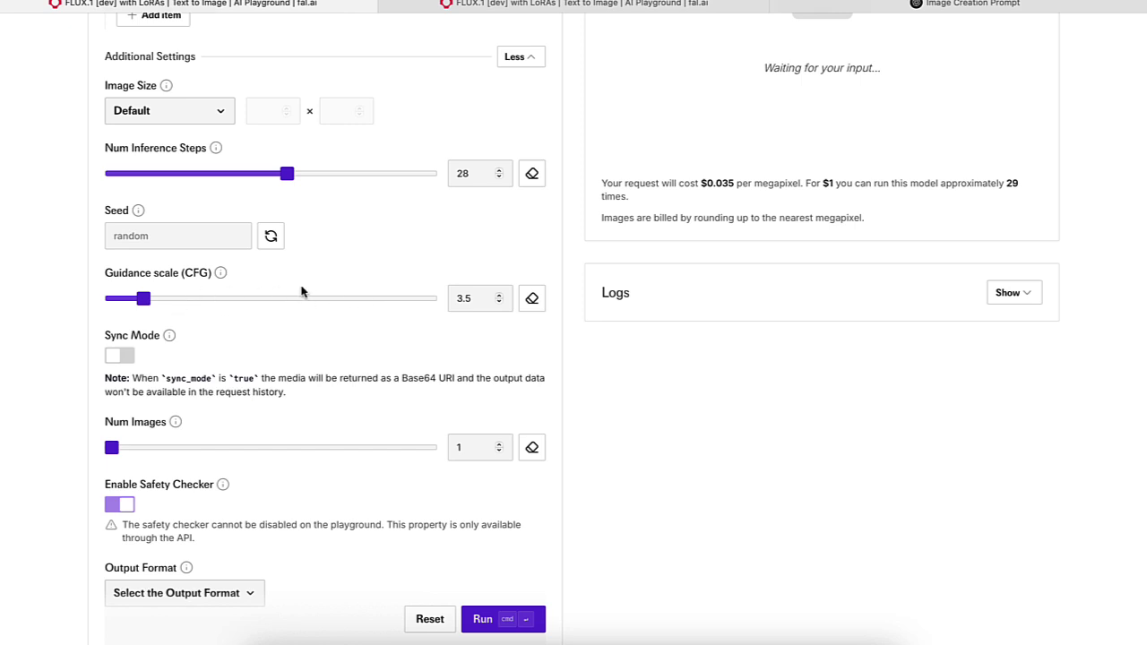
scroll(302, 292, up, 1)
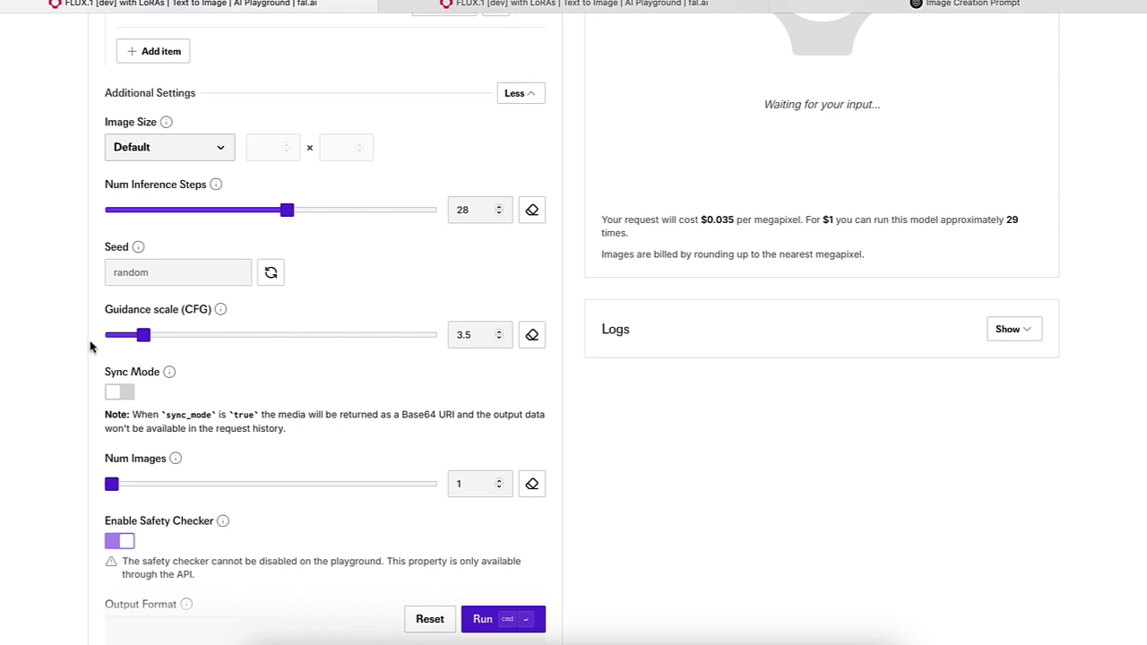
scroll(220, 351, up, 1)
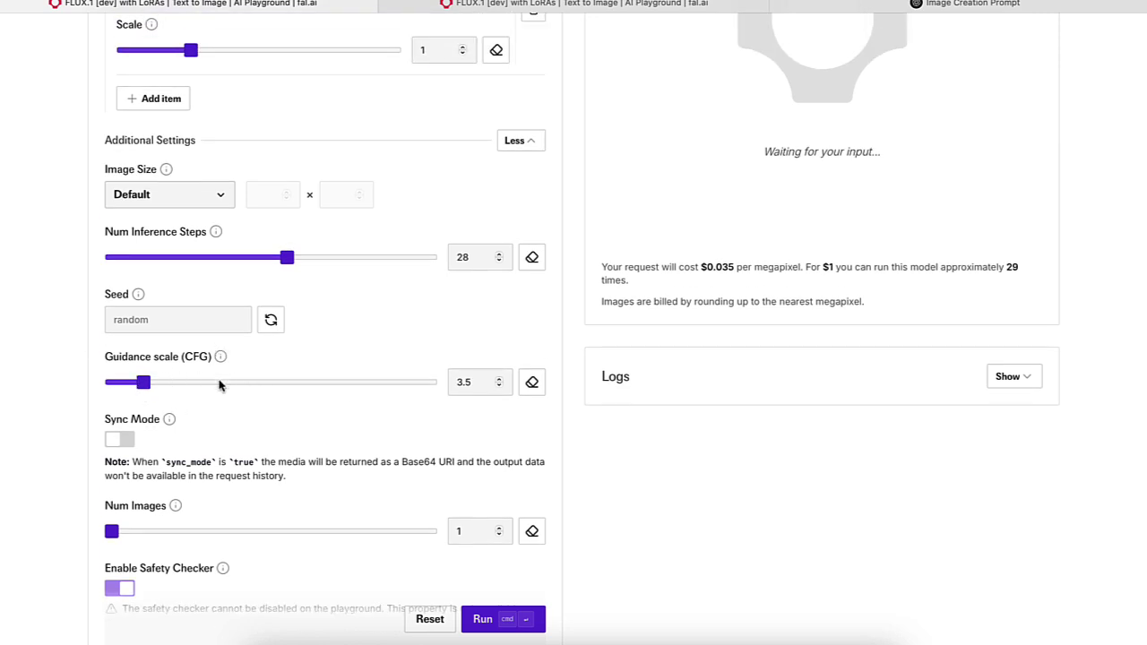
drag(143, 382, 200, 383)
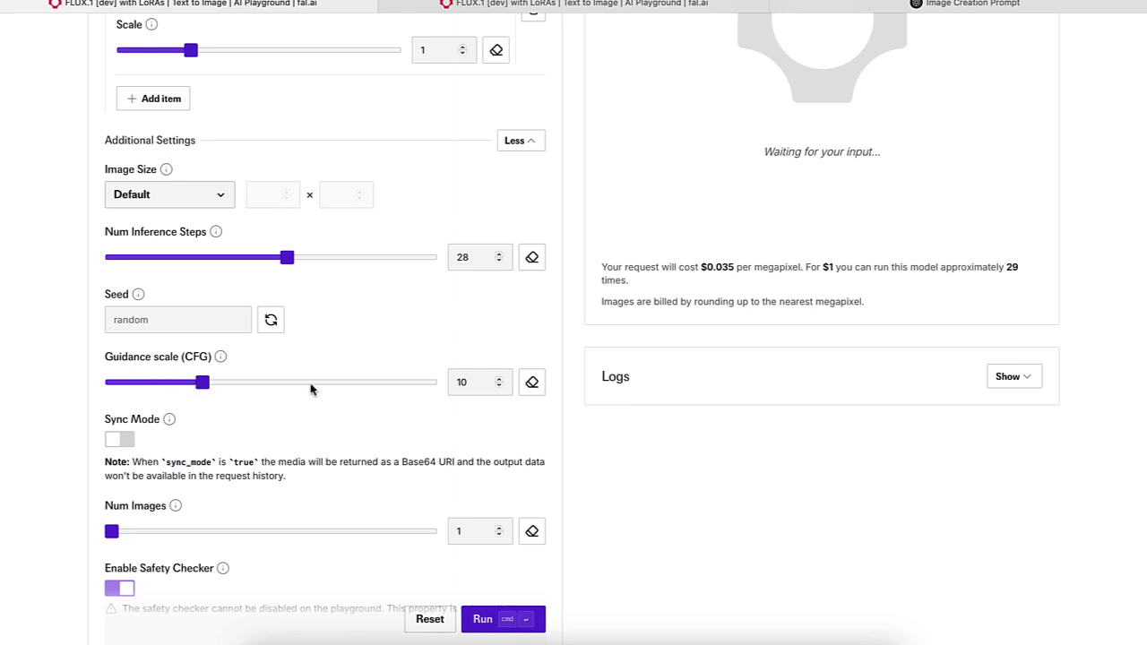
Review the settings and highlight the trigger word at the start of the prompt
scroll(711, 286, up, 2)
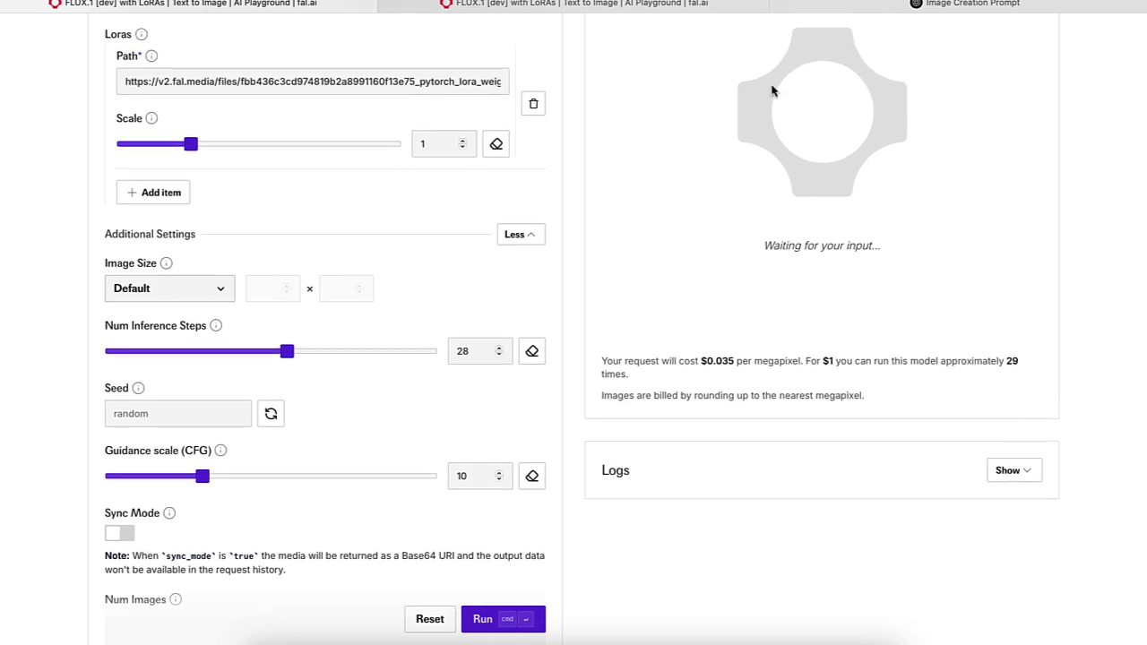
scroll(474, 336, down, 3)
scroll(474, 338, down, 1)
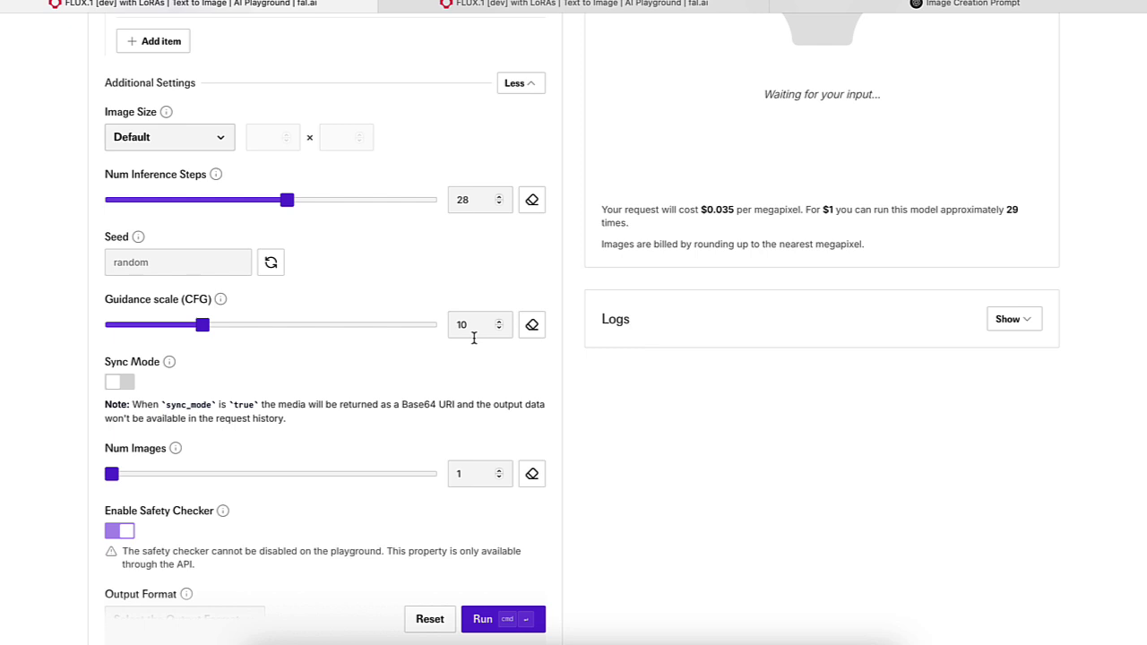
scroll(373, 329, down, 3)
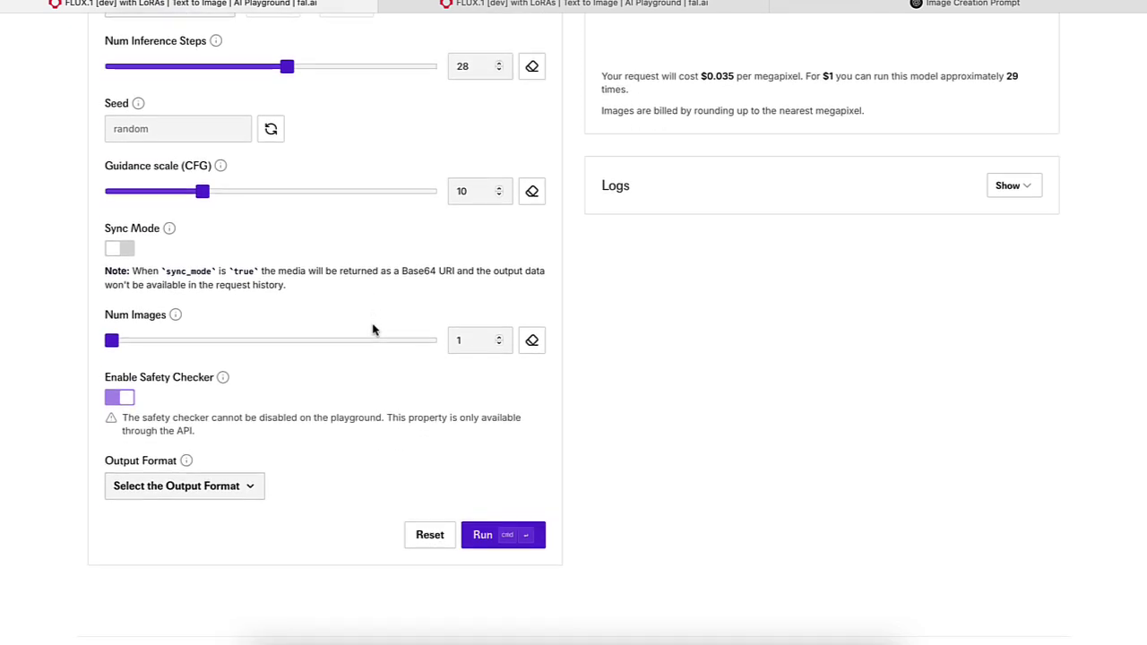
scroll(338, 315, up, 8)
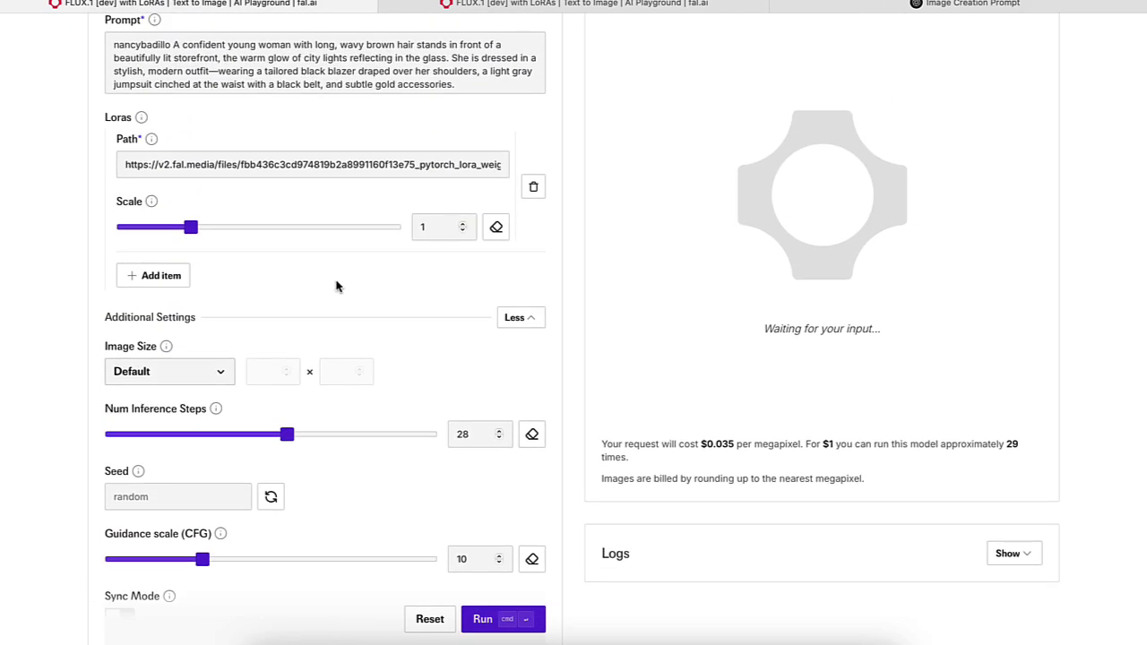
scroll(336, 286, up, 3)
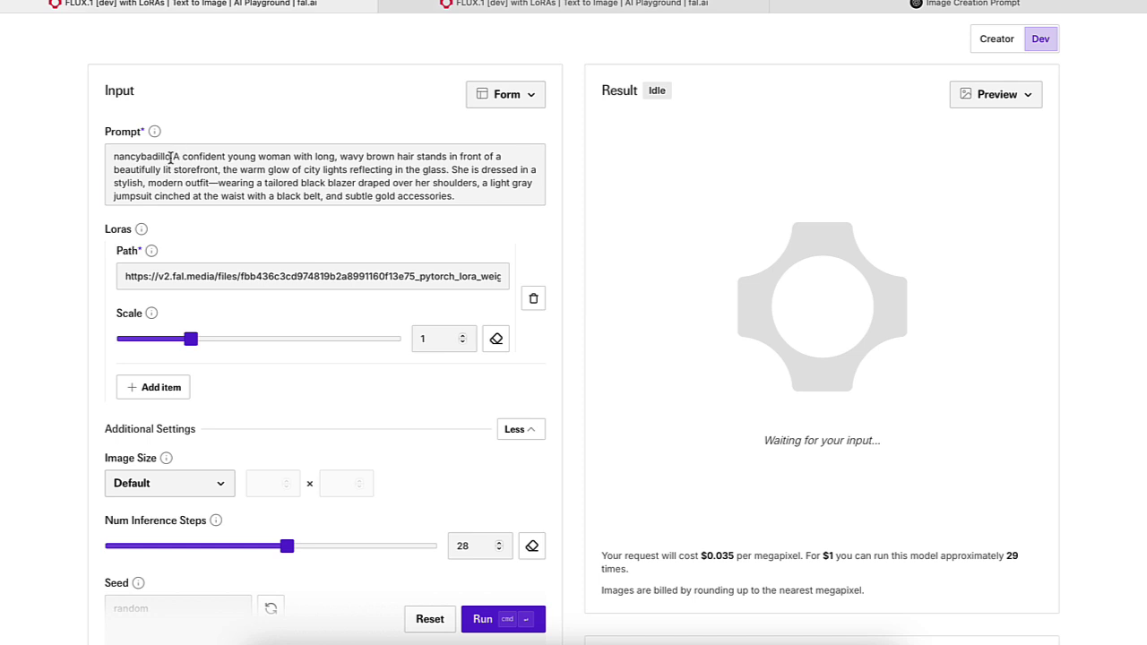
drag(171, 156, 98, 162)
scroll(200, 225, down, 10)
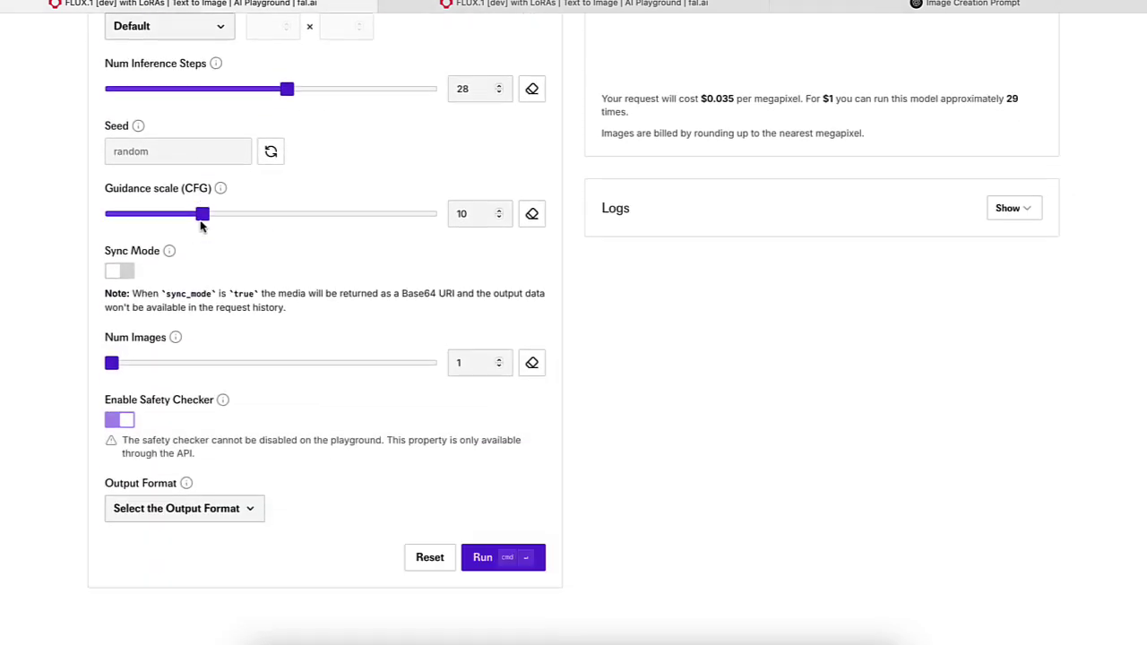
scroll(201, 227, up, 4)
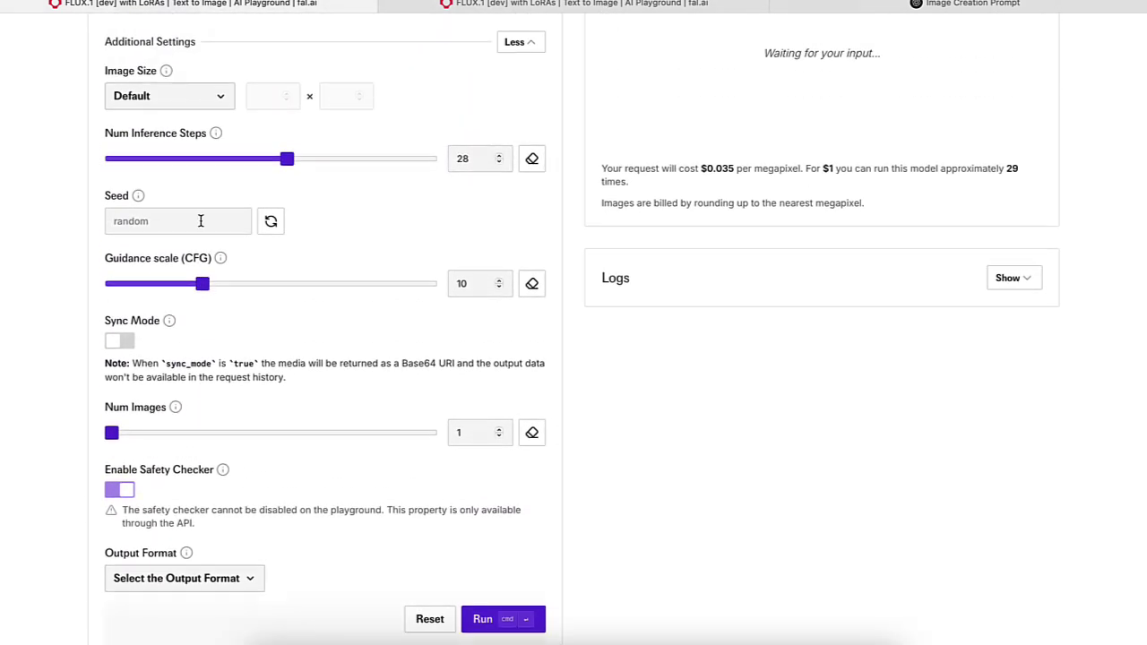
Run the request and get the black-blazer storefront portrait in 4.50 seconds
click(497, 618)
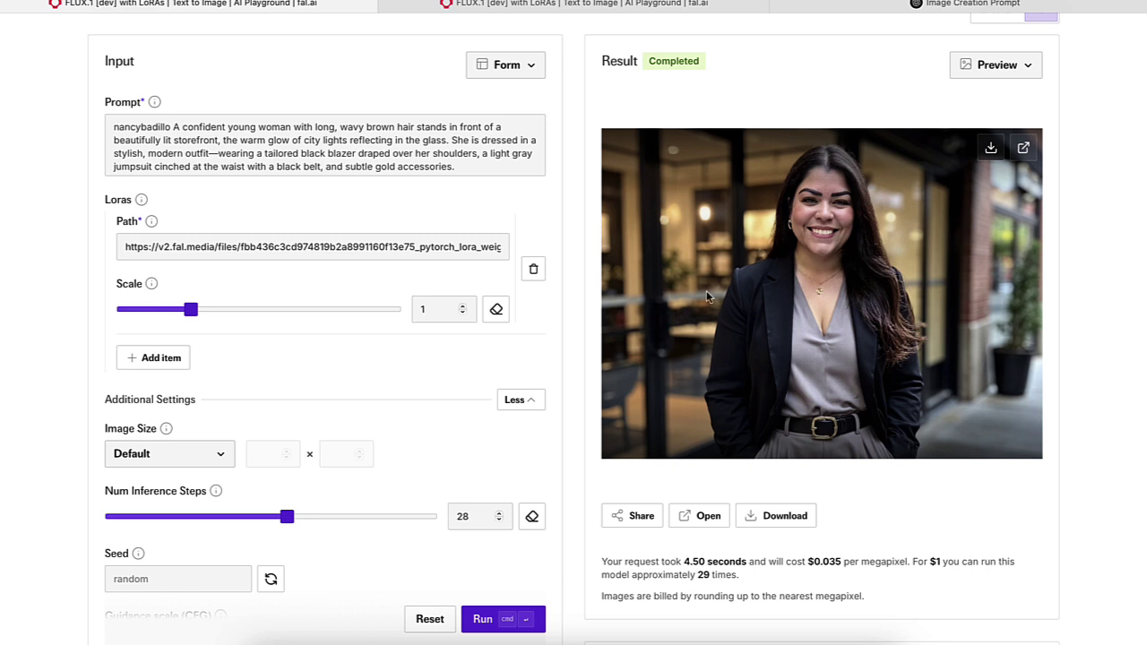
scroll(534, 204, up, 2)
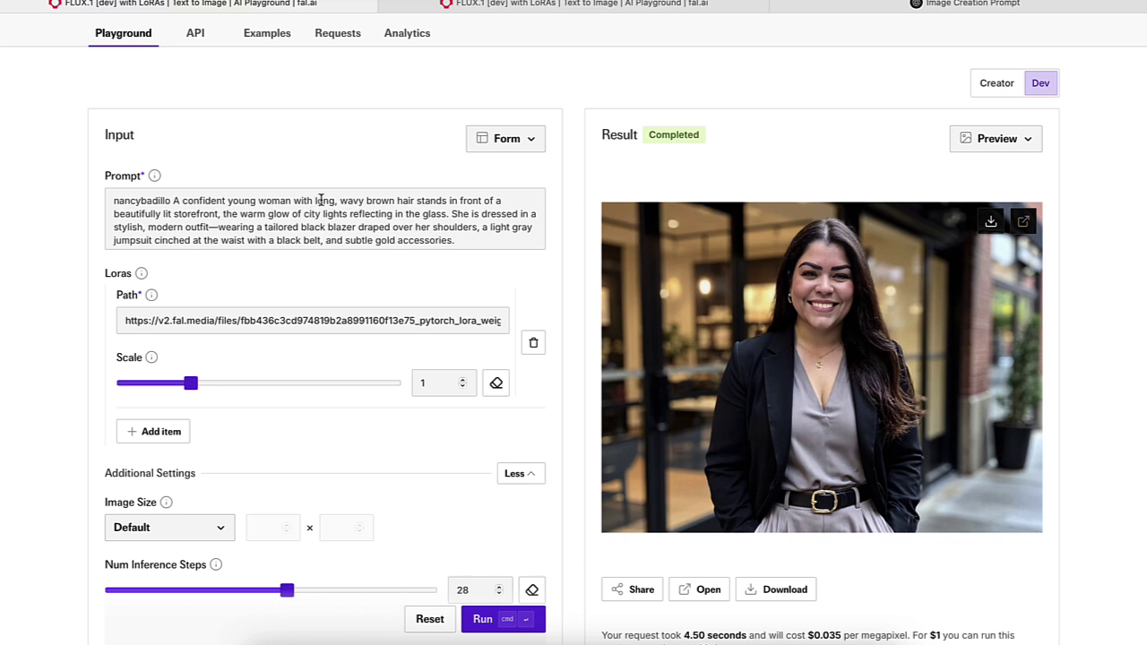
Swap 'brown' for 'pink' in the prompt, regenerate the portrait, and move to the prompt's end
click(394, 202)
key(BackSpace)
key(BackSpace)
key(BackSpace)
key(BackSpace)
key(BackSpace)
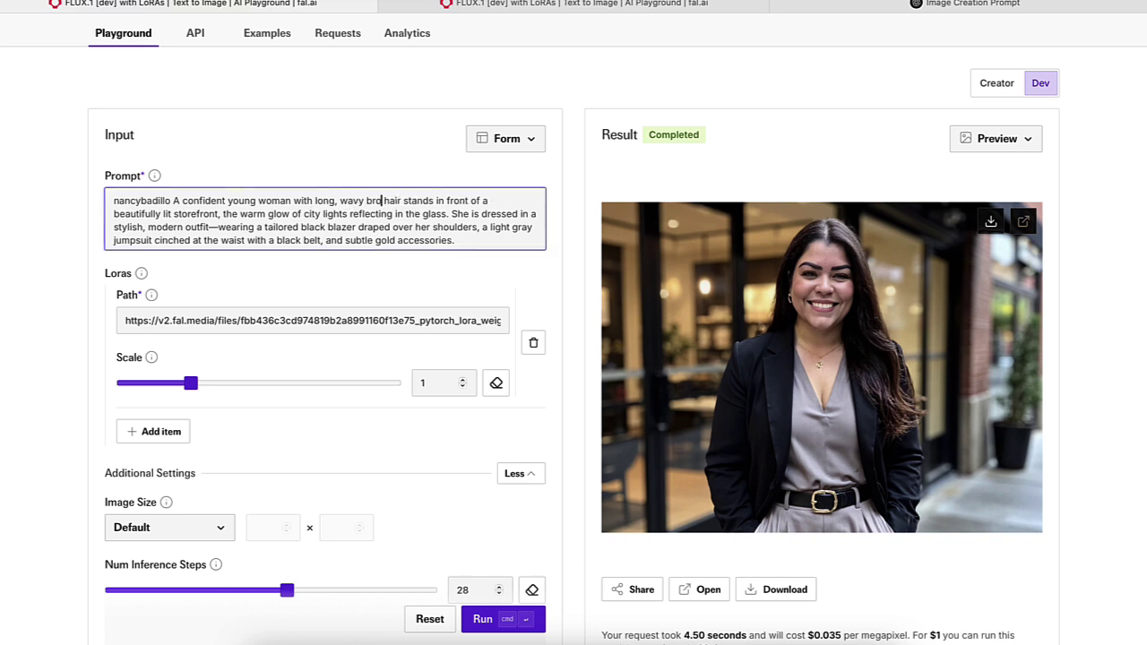
text(pink)
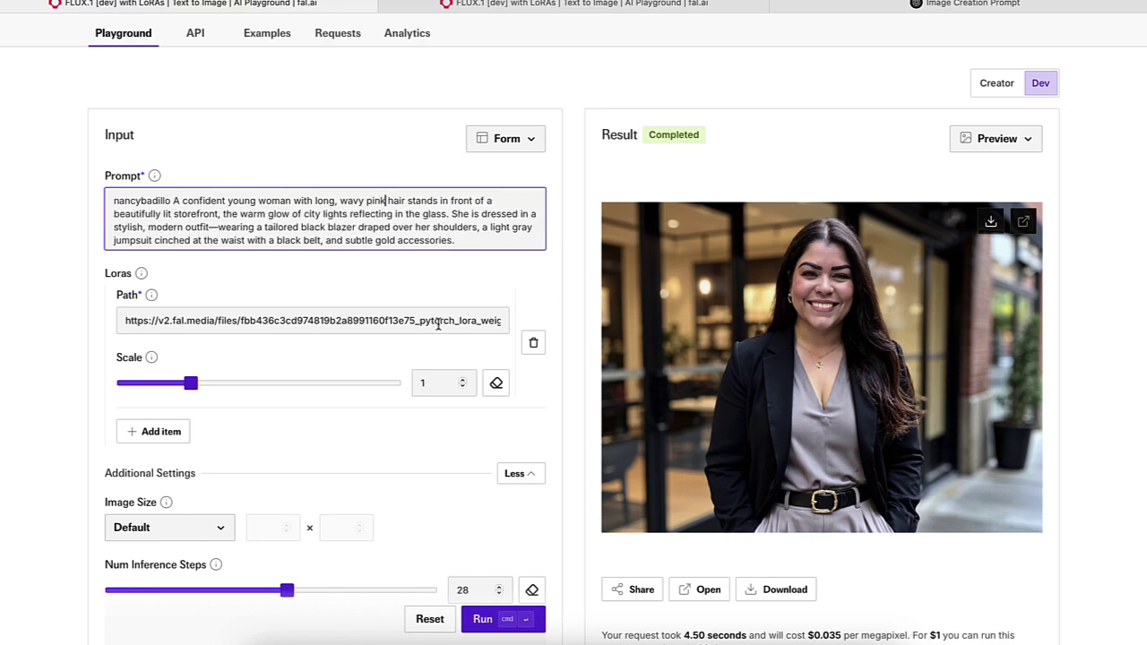
scroll(439, 324, down, 1)
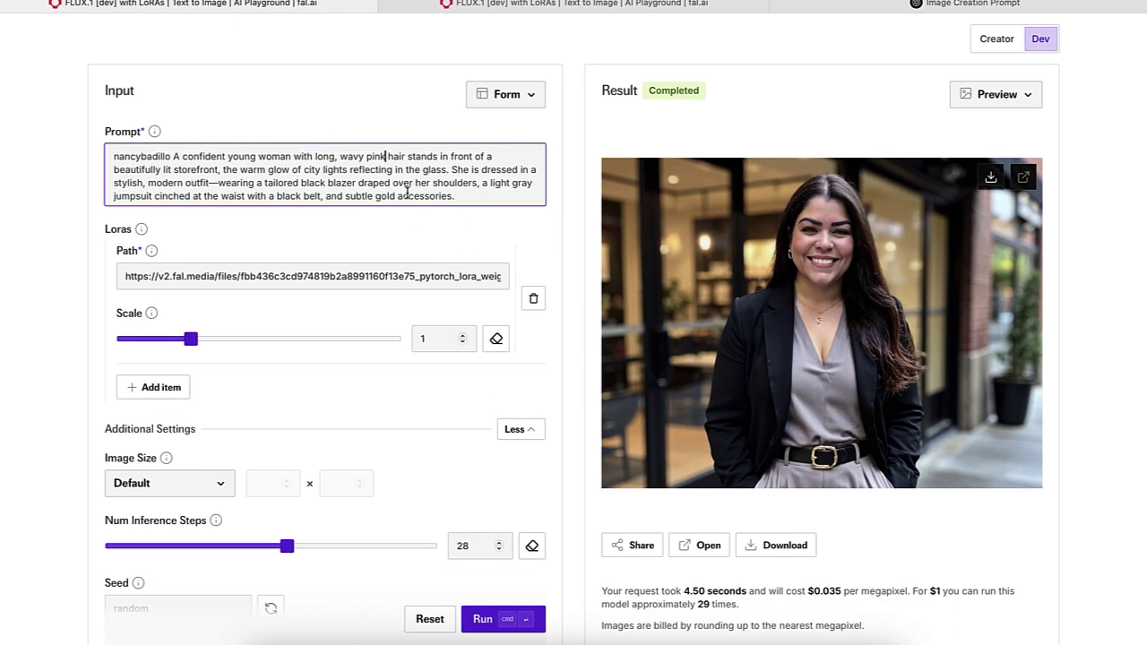
click(484, 619)
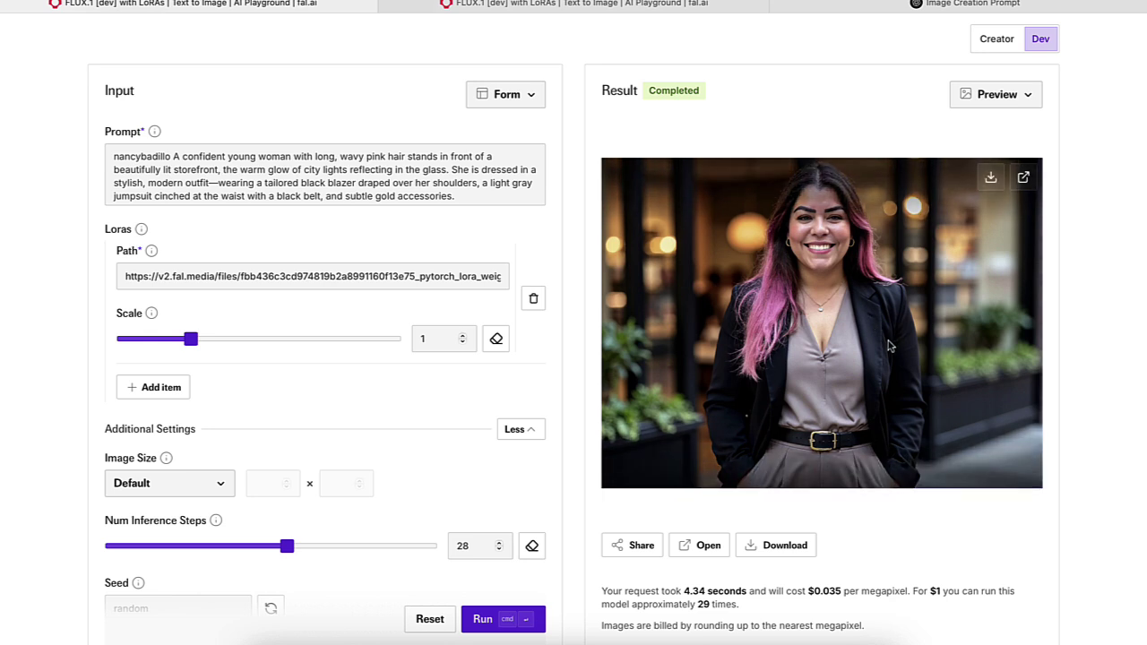
click(455, 199)
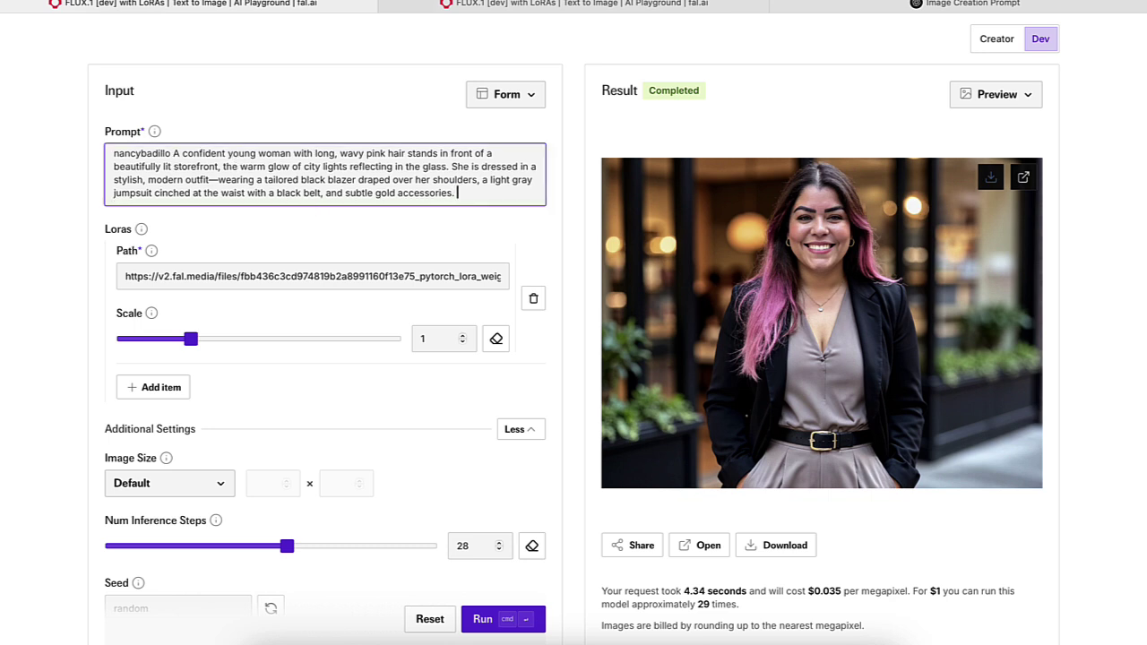
Generate the pink-haired closeup portrait from the 'Closeup' prompt and review the result
click(517, 620)
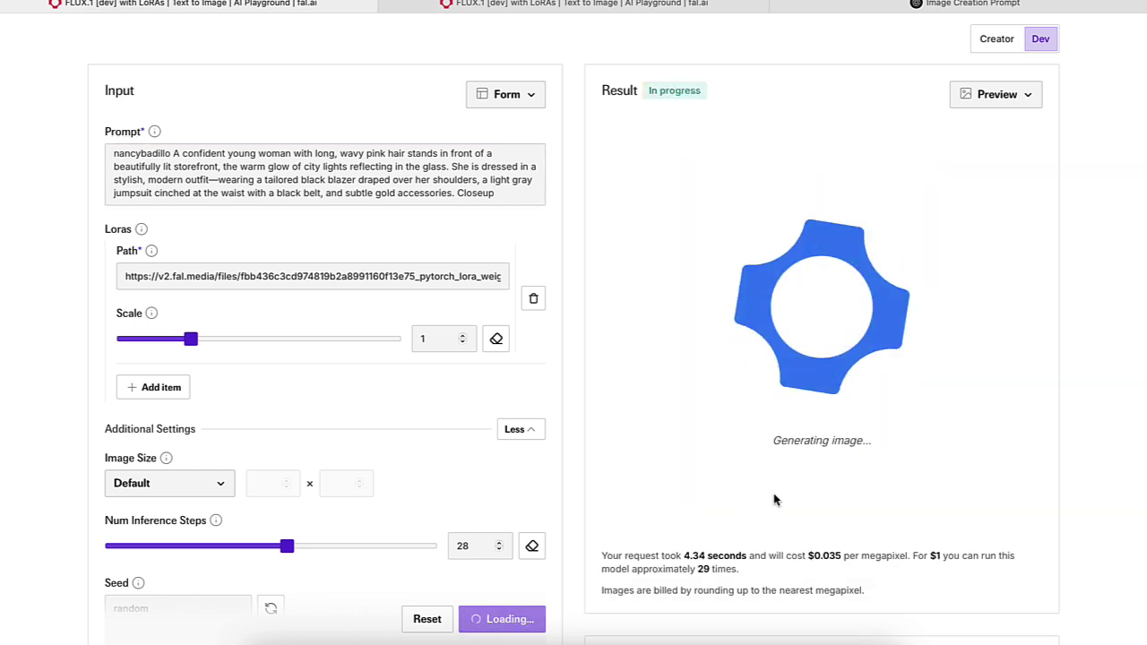
scroll(726, 329, up, 1)
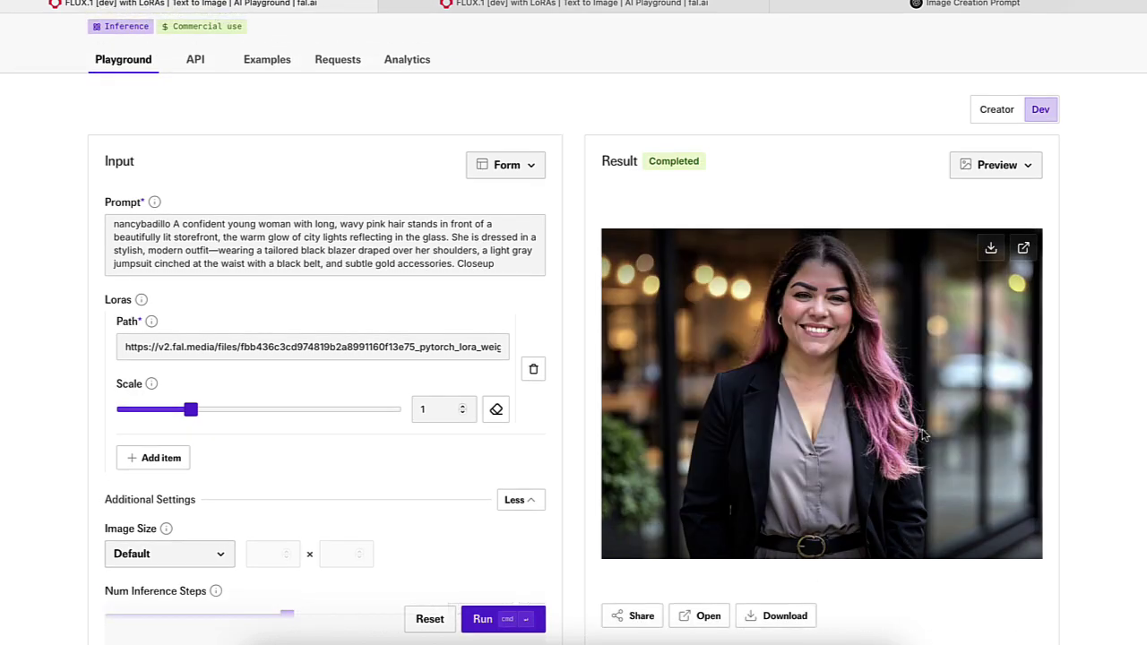
scroll(925, 434, up, 1)
scroll(887, 253, down, 2)
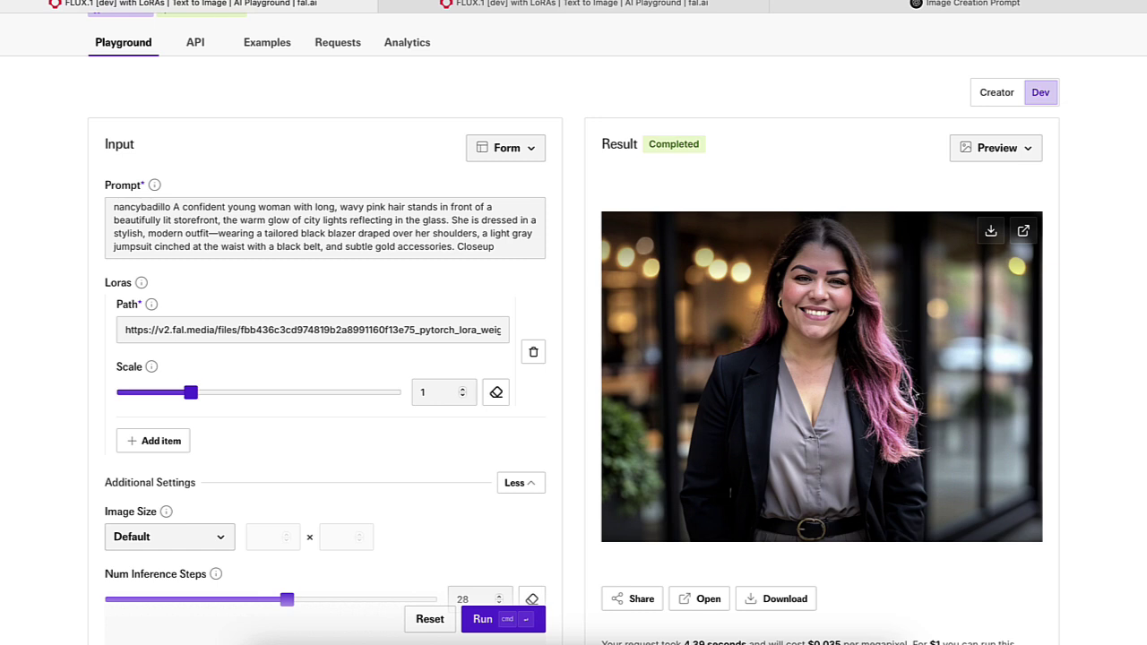
scroll(913, 394, down, 1)
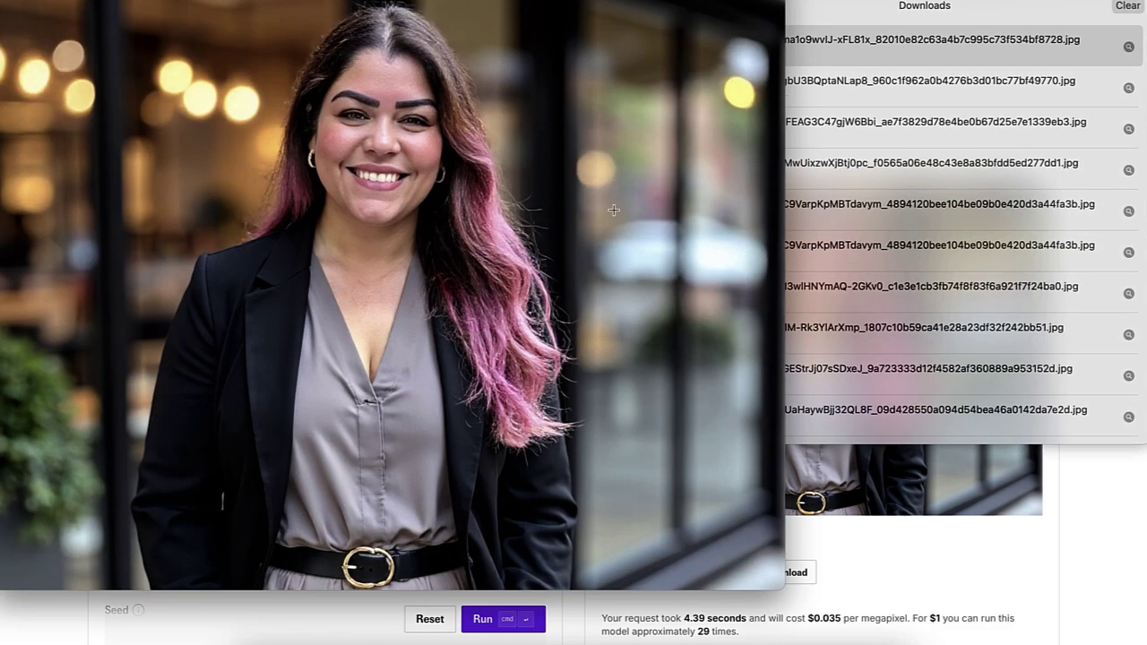
Close the enlarged preview of the downloaded closeup JPG and return to the playground
scroll(533, 259, up, 2)
scroll(533, 260, up, 3)
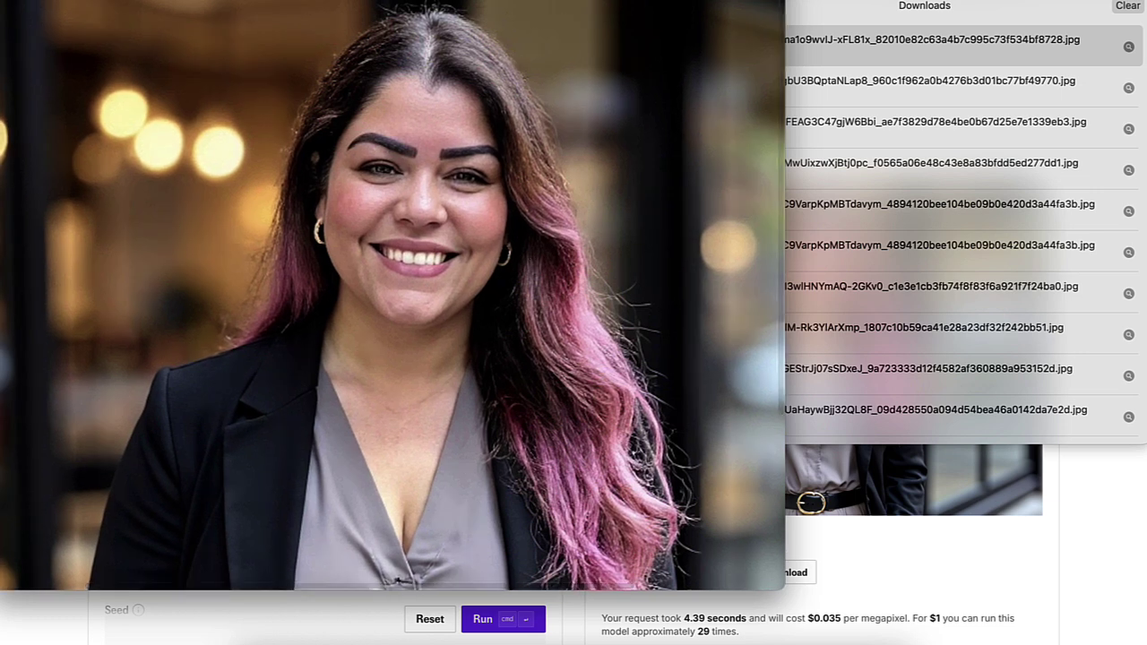
key(Escape)
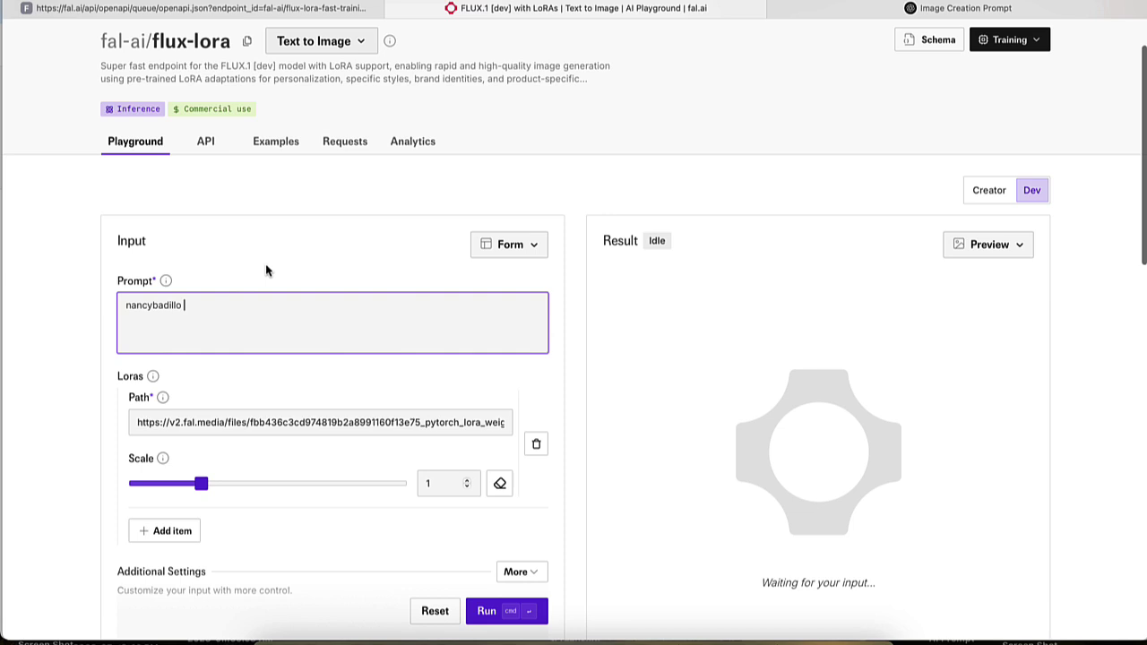
scroll(277, 317, down, 1)
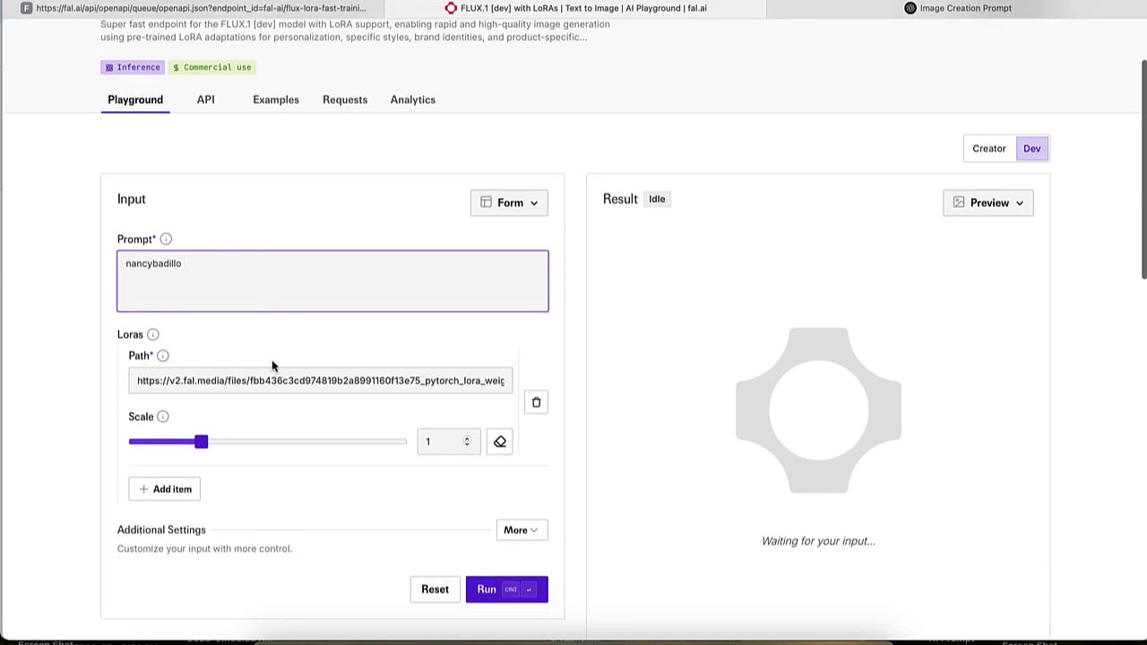
Reveal additional settings and try image sizes Square 512×512, Square HD 1024×1024 and Portrait 9:16
scroll(274, 365, down, 5)
click(529, 350)
scroll(366, 425, down, 6)
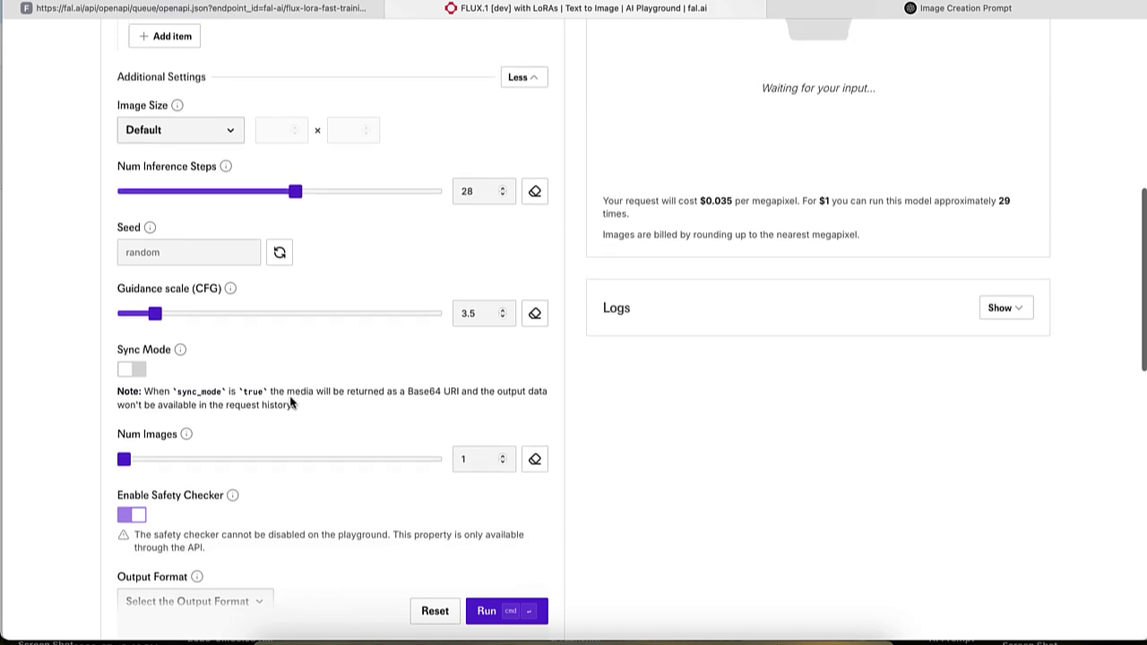
click(187, 139)
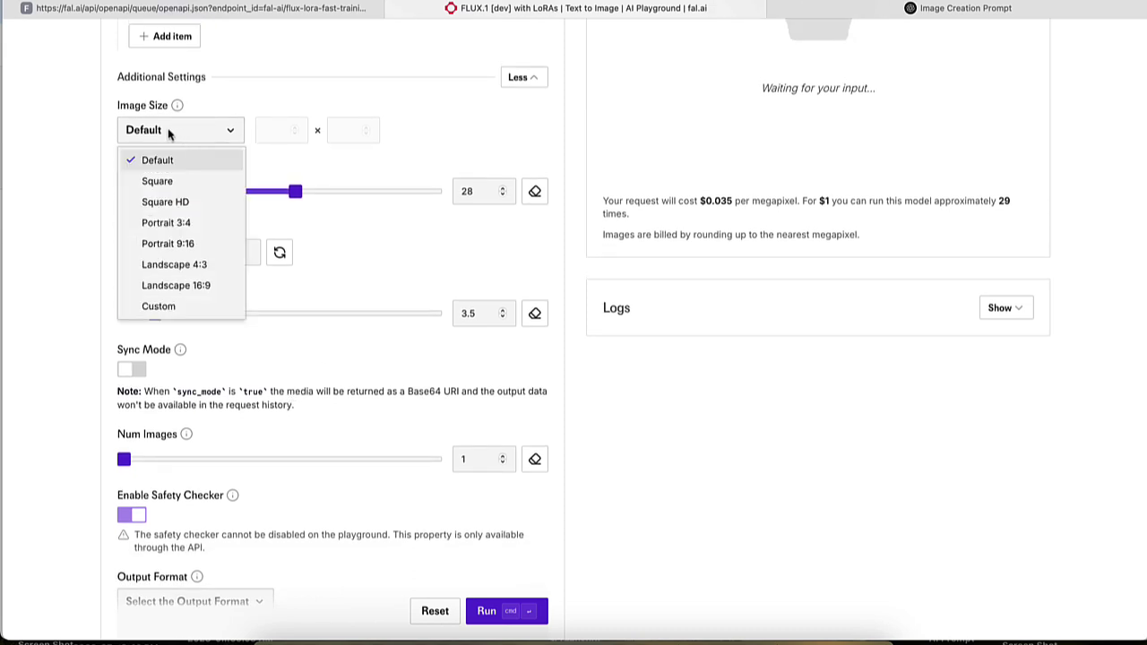
click(170, 184)
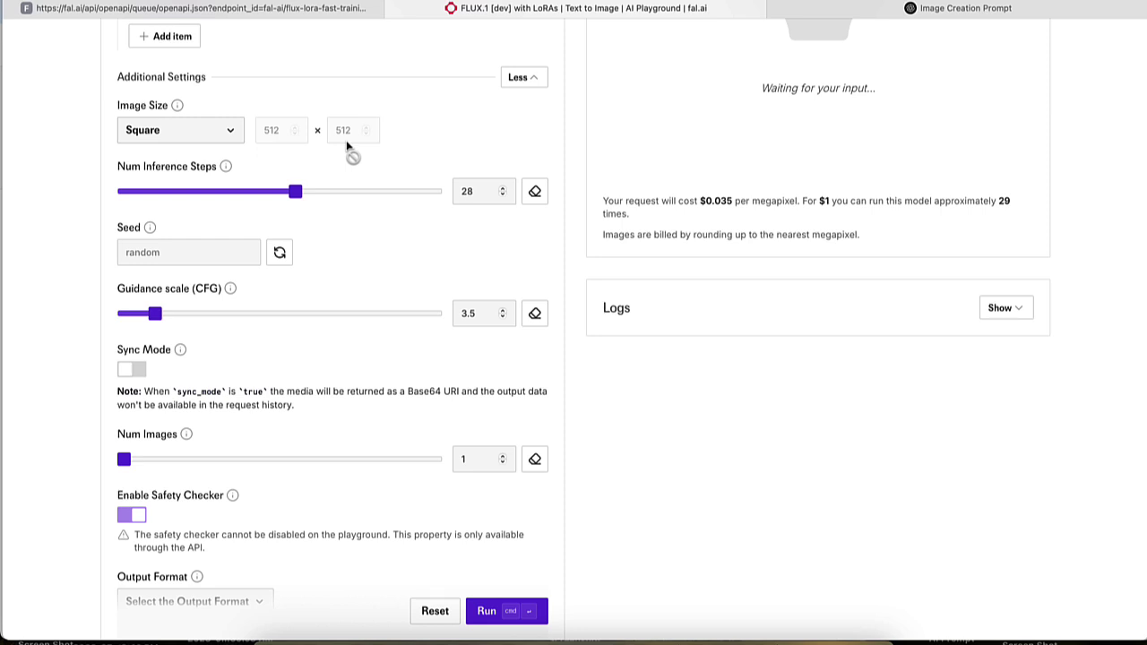
click(168, 140)
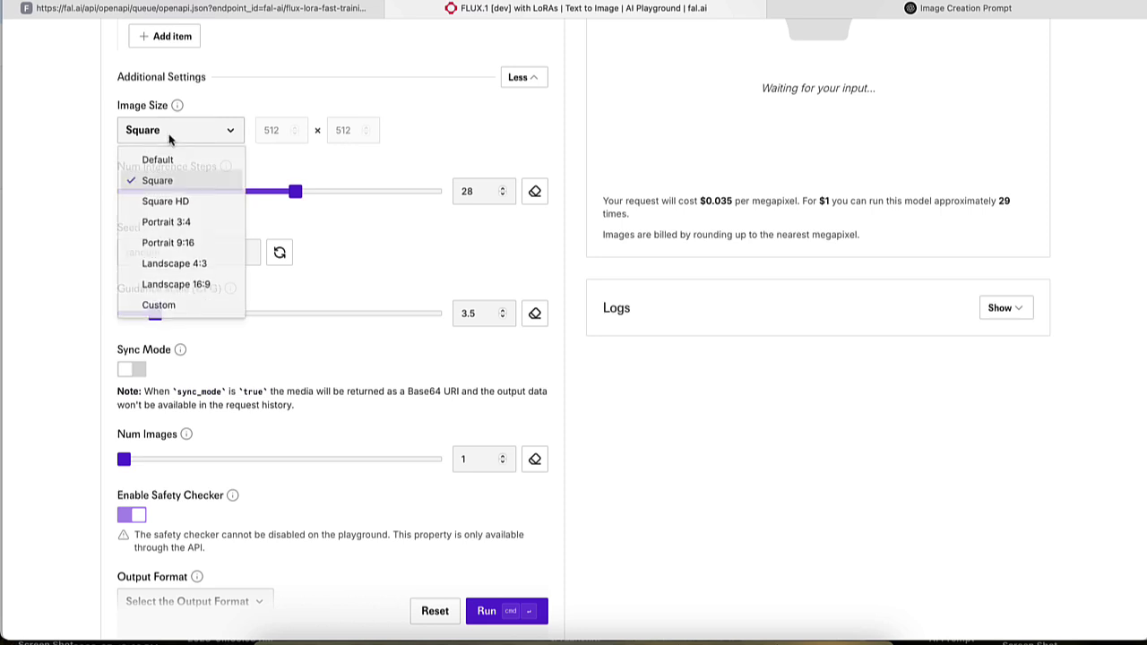
click(165, 203)
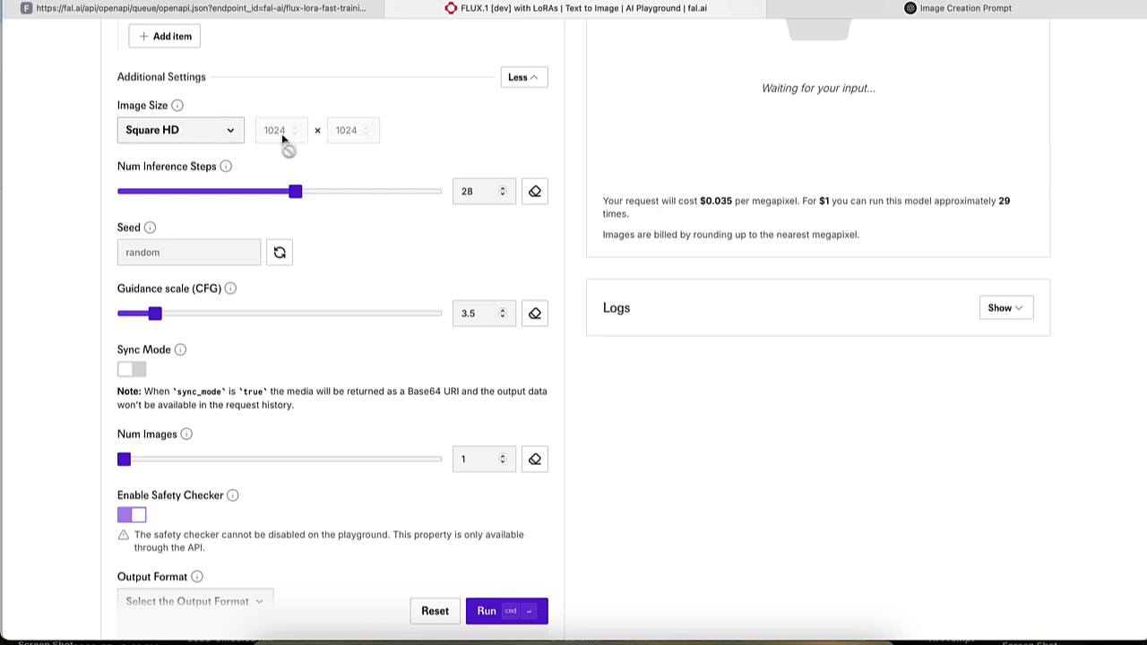
click(175, 134)
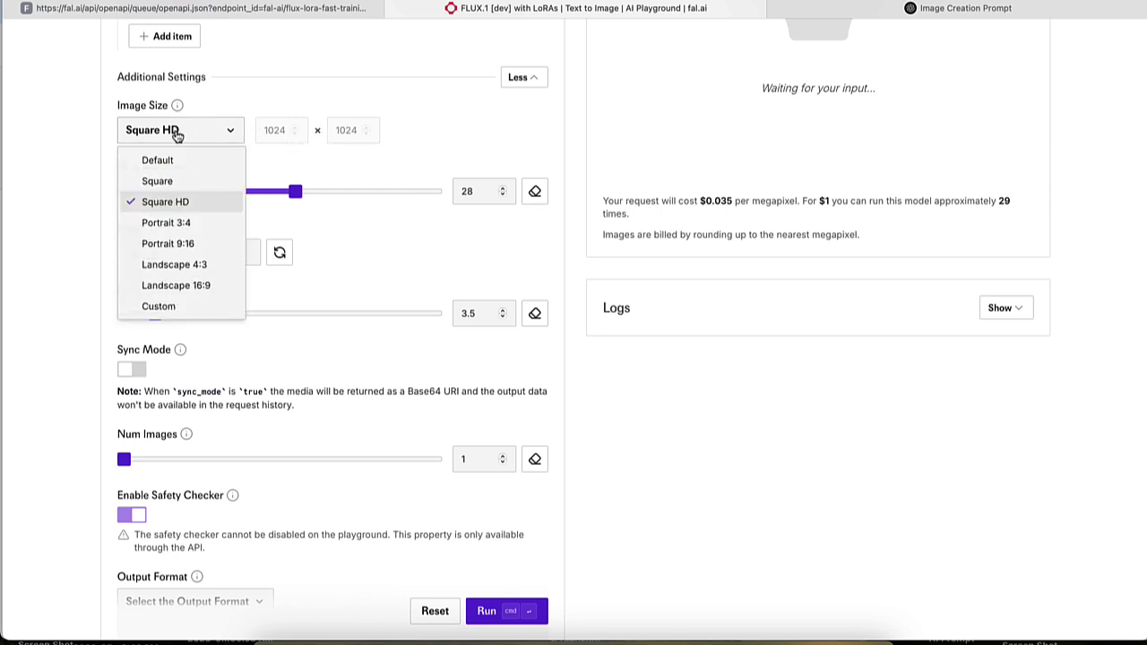
click(159, 244)
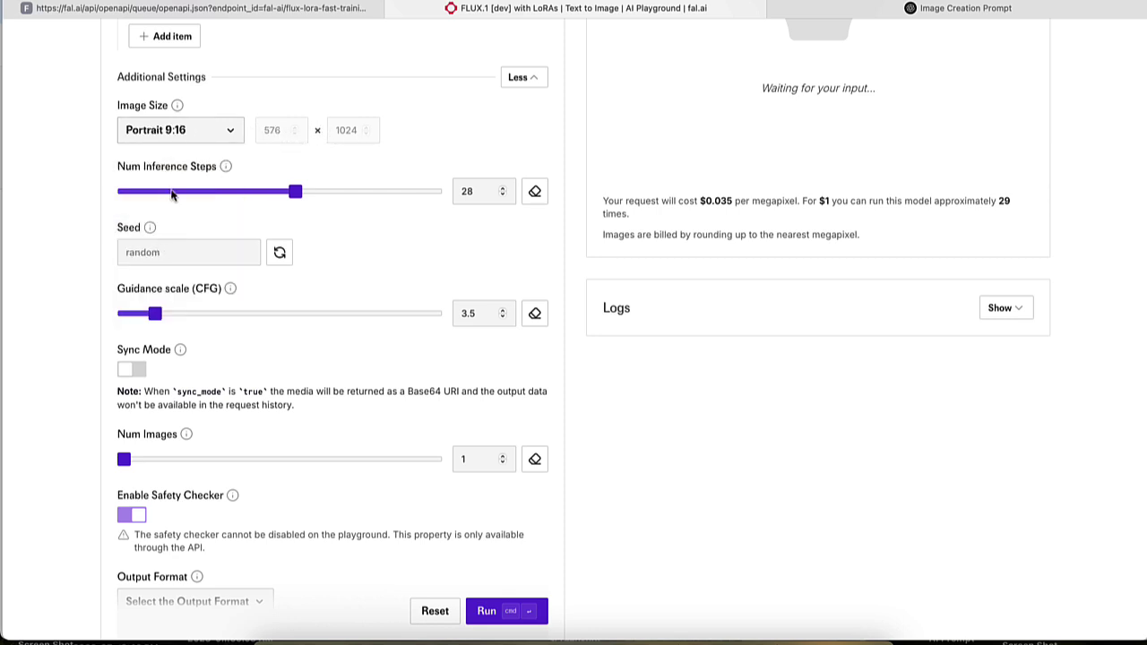
Try Landscape 4:3 and 16:9, then set the image size to Custom at 1024×576
click(175, 134)
click(162, 265)
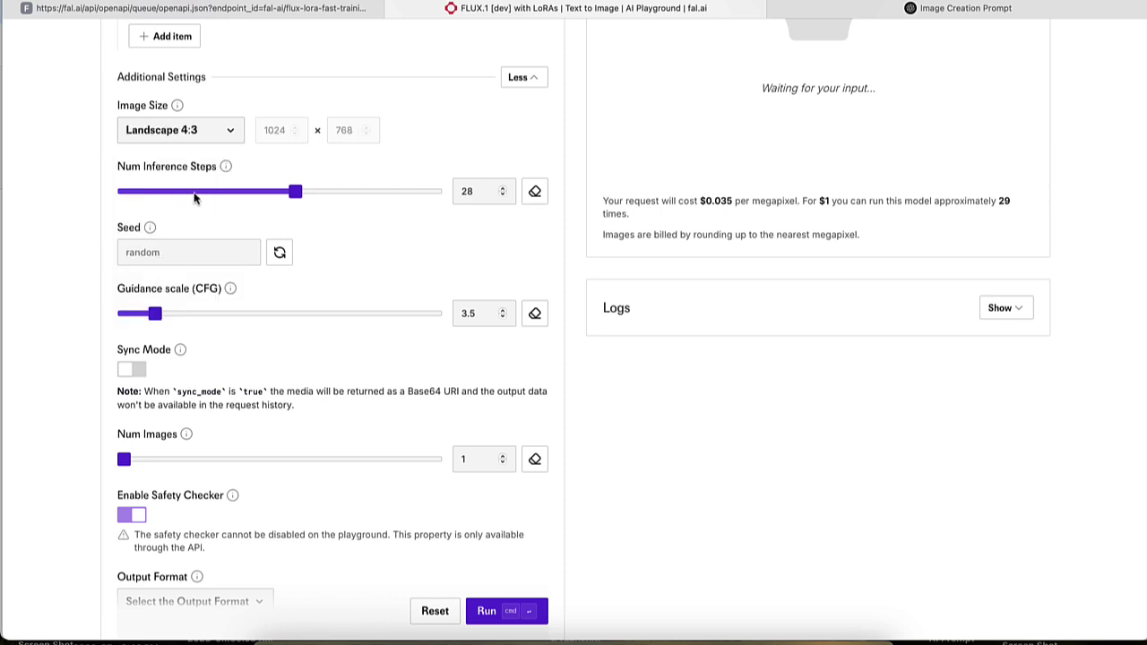
click(178, 134)
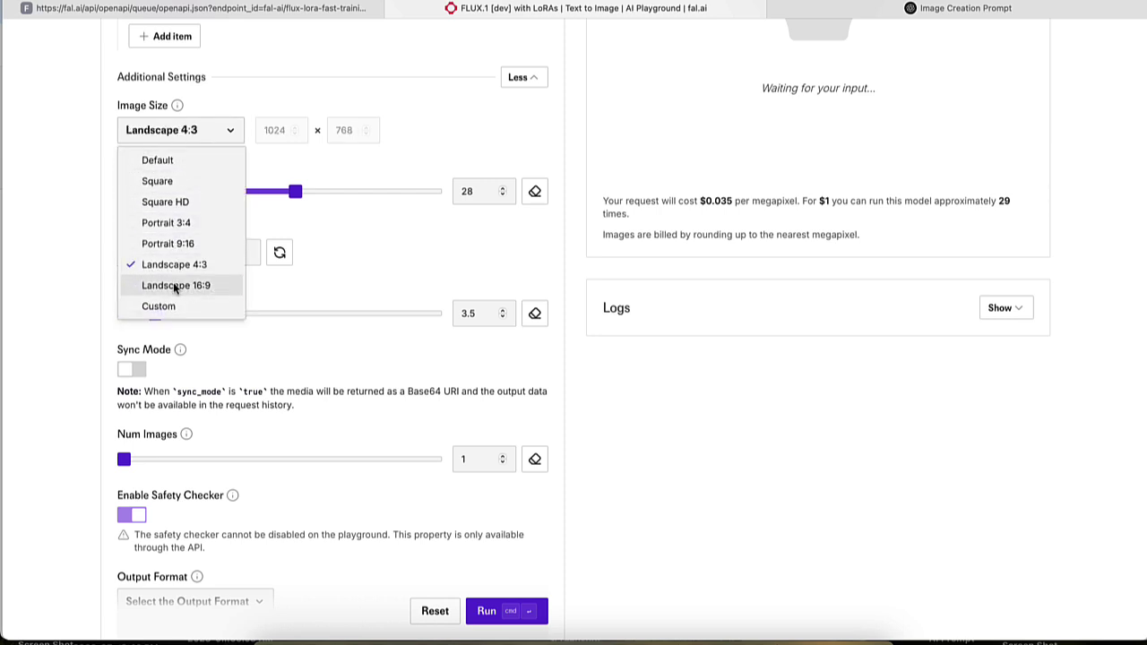
click(173, 283)
click(182, 134)
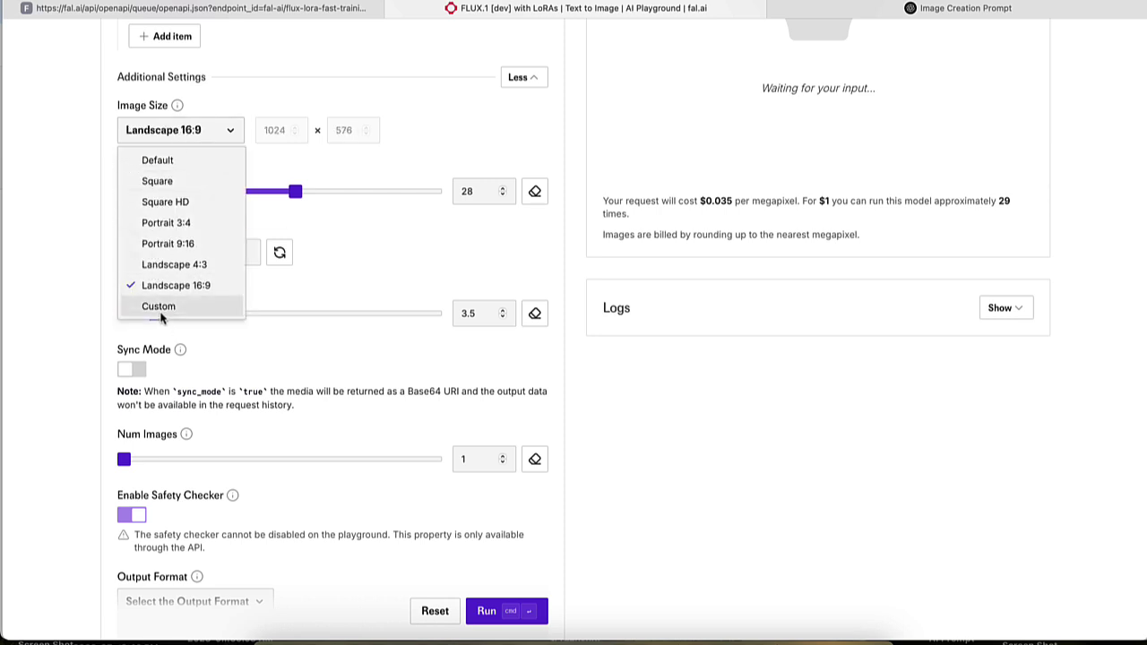
click(158, 306)
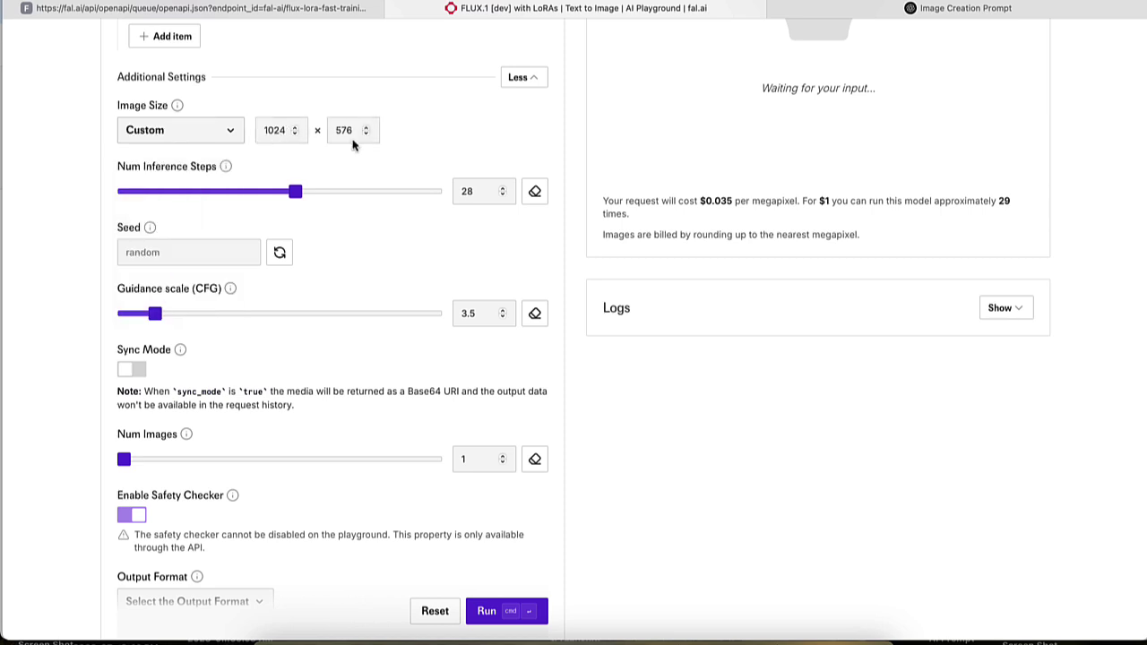
scroll(352, 143, up, 5)
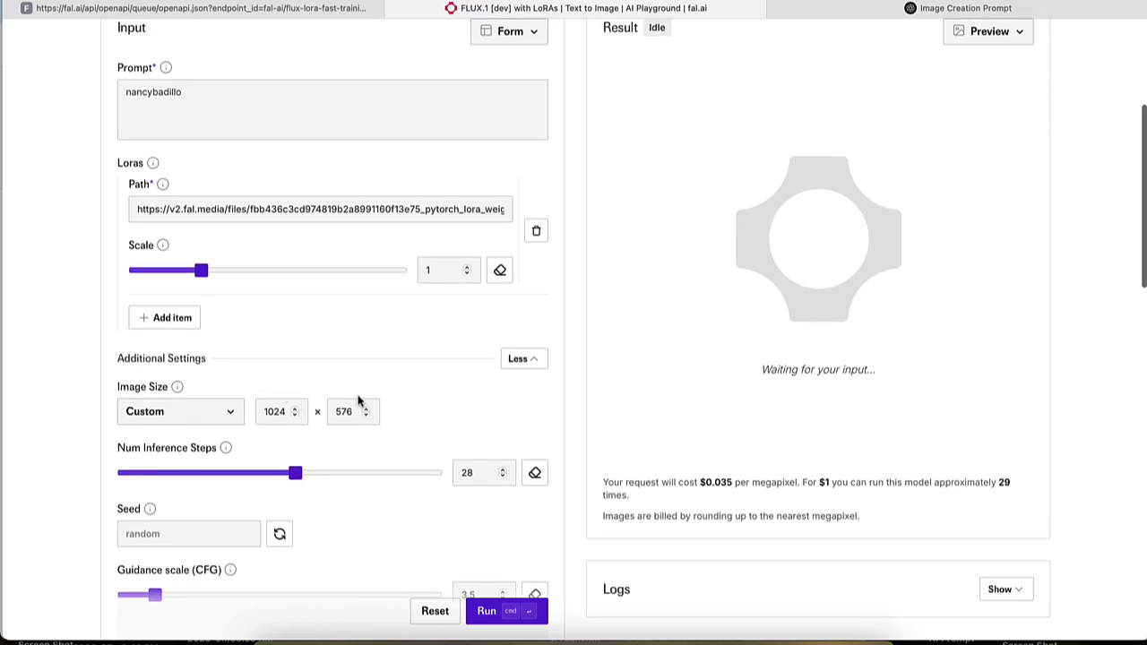
scroll(313, 277, up, 1)
scroll(314, 277, up, 3)
scroll(314, 273, down, 8)
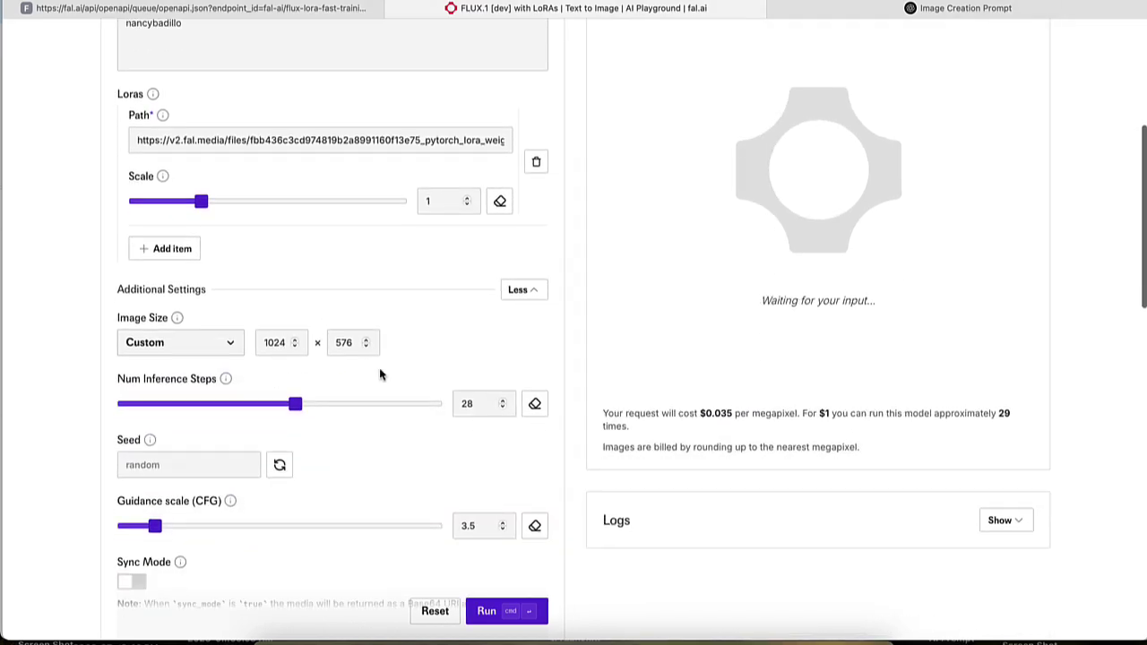
scroll(378, 391, down, 2)
scroll(378, 391, up, 9)
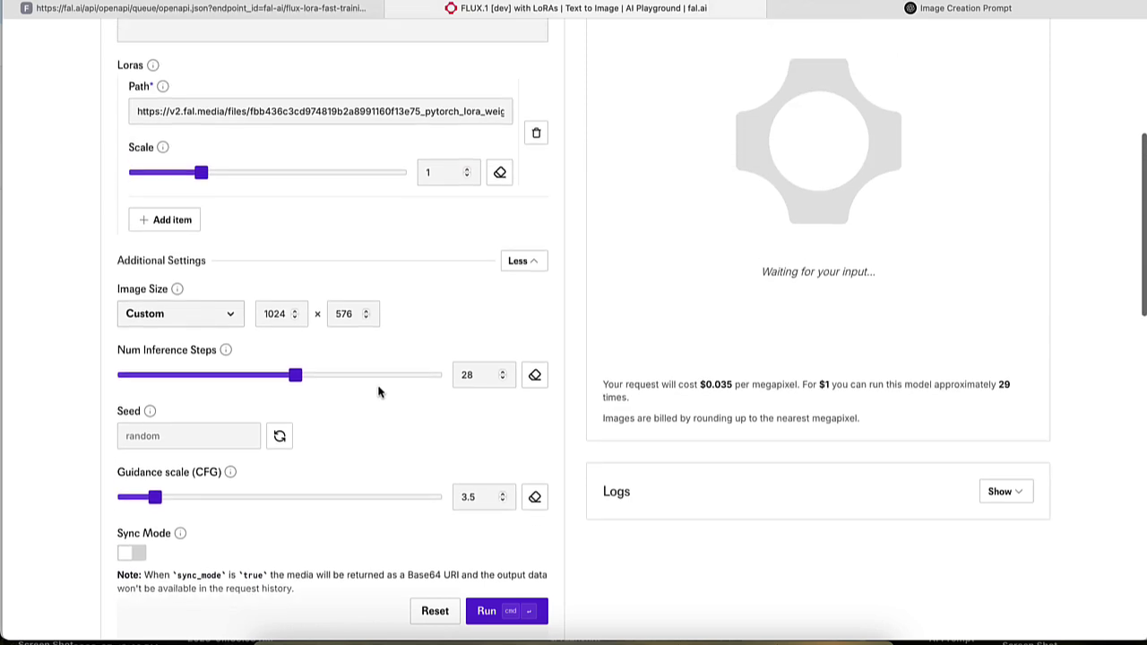
scroll(378, 392, up, 2)
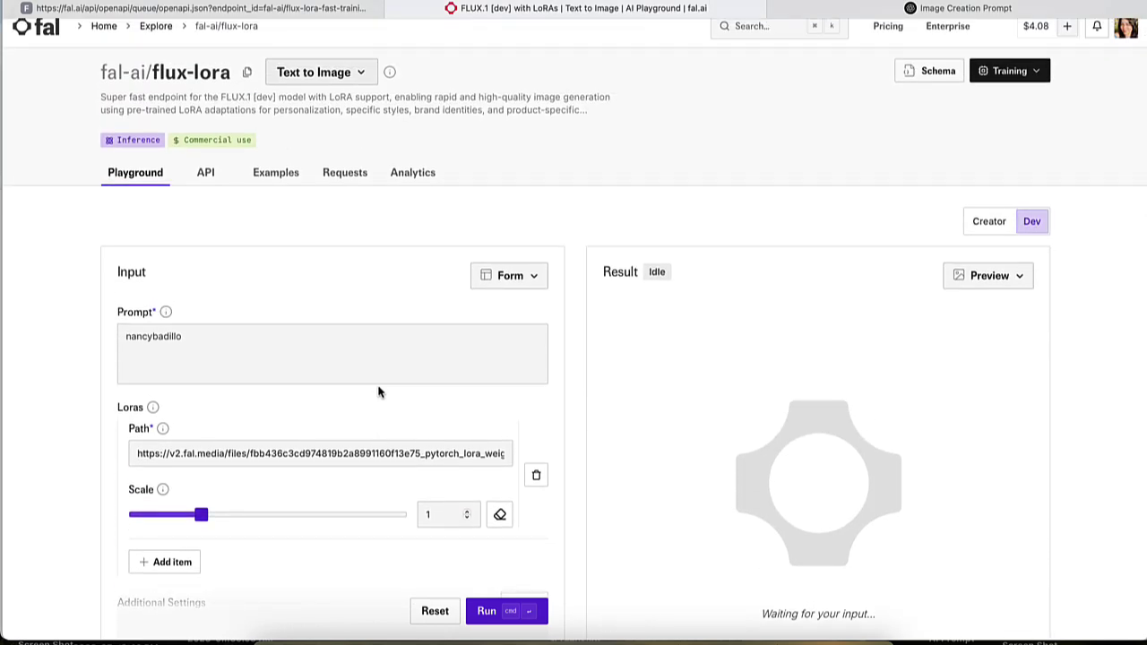